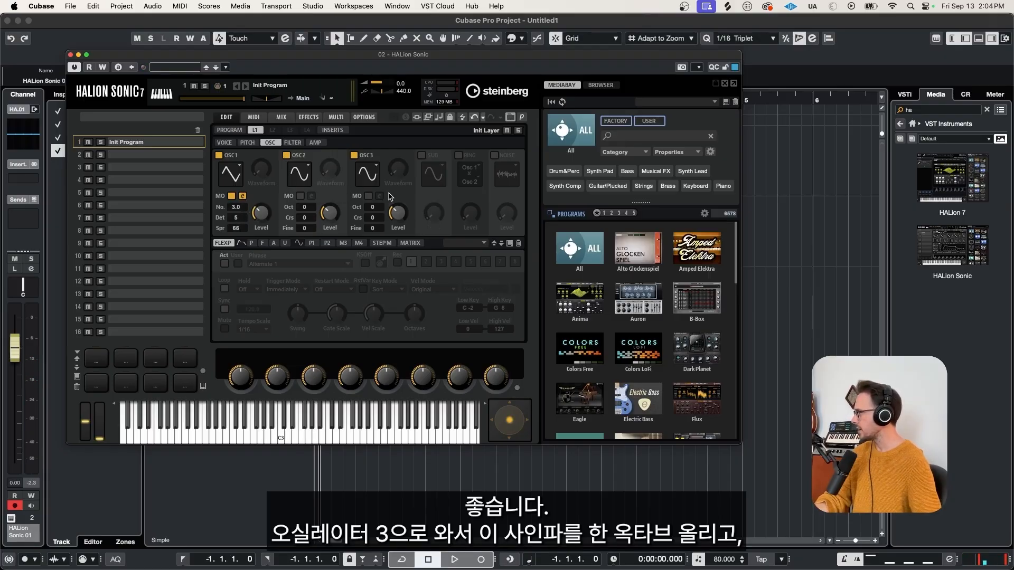
Step: Enable multi-oscillator mode on oscillator 3 with 5 voices, detune 7 and spread 70
{"action": "left_click", "coordinate": [380, 206]}
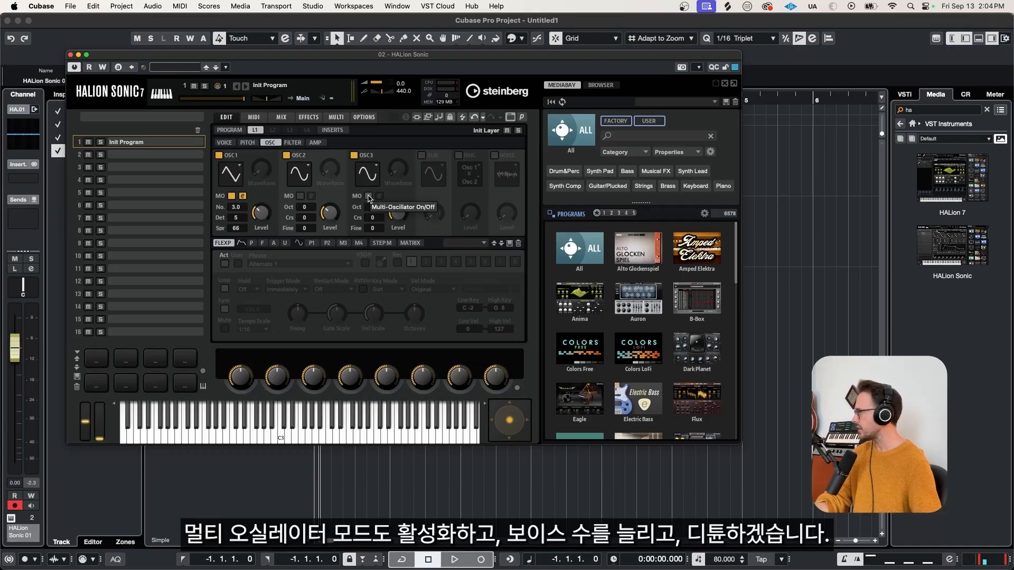
{"action": "left_click", "coordinate": [369, 196]}
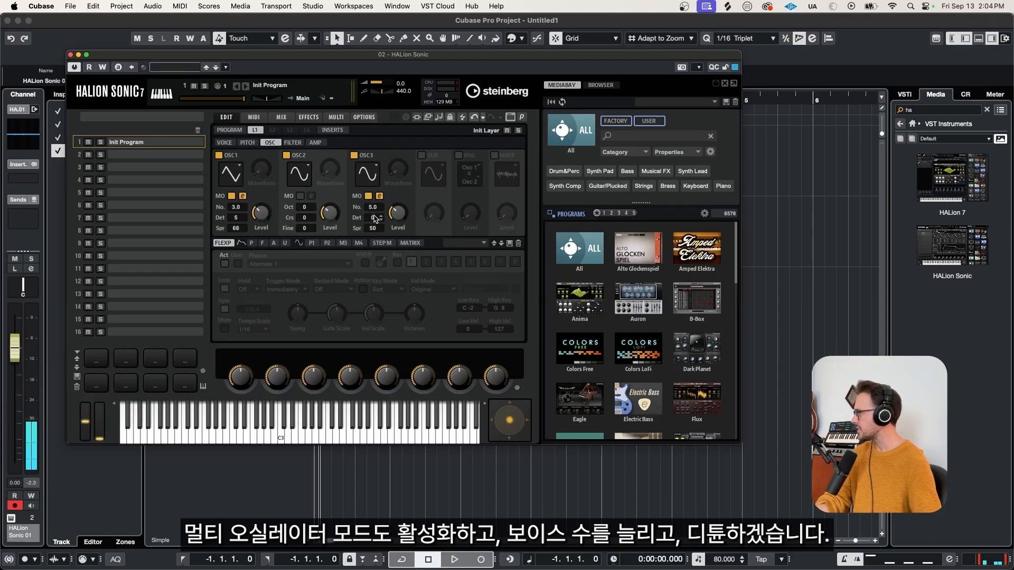
{"action": "left_click_drag", "start_coordinate": [382, 199], "coordinate": [380, 208]}
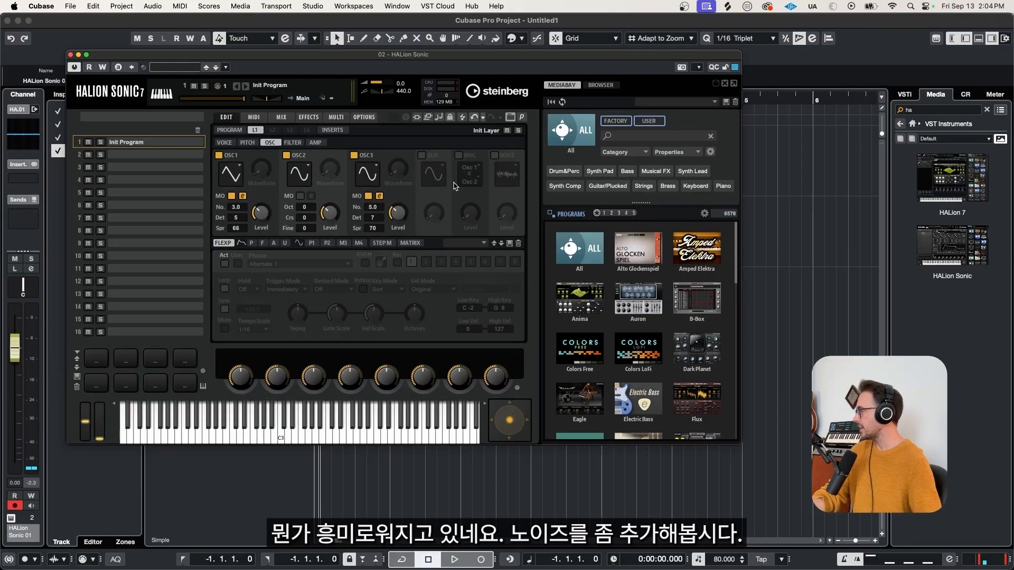
Step: Enable the noise oscillator, choose Pink noise and set its level to 5
{"action": "left_click", "coordinate": [495, 156]}
{"action": "left_click", "coordinate": [516, 168]}
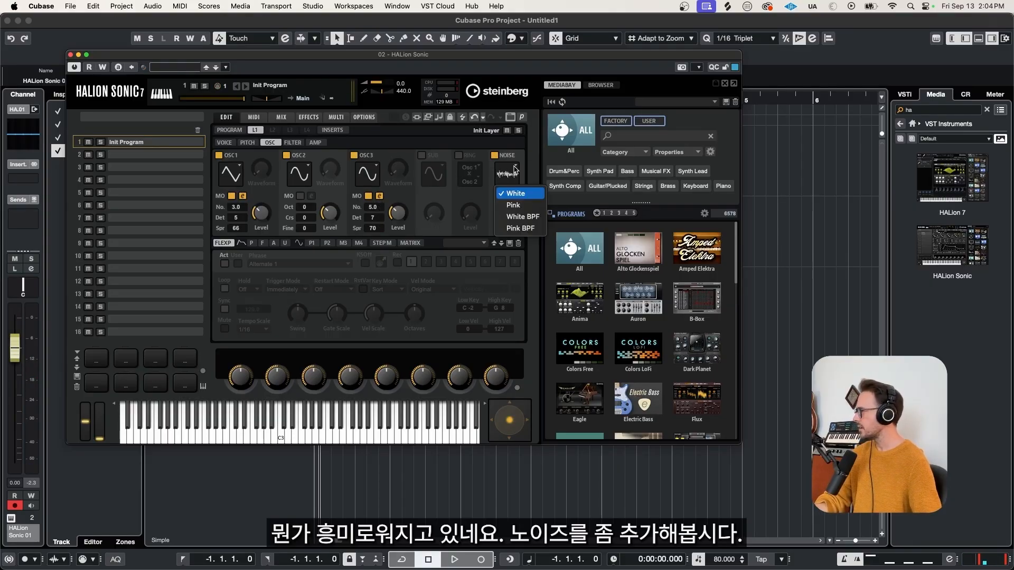
{"action": "left_click", "coordinate": [512, 205]}
{"action": "left_click_drag", "start_coordinate": [513, 190], "coordinate": [512, 207]}
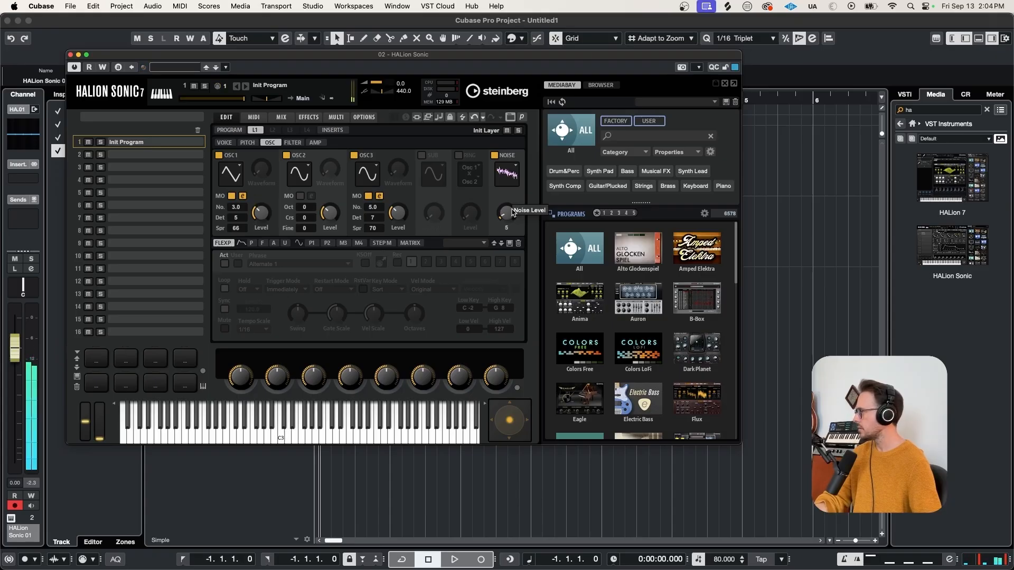
Step: Enable the ring modulator, adjust its level and show the amplitude envelope
{"action": "left_click", "coordinate": [459, 157]}
{"action": "mouse_move", "coordinate": [470, 208]}
{"action": "left_mouse_down"}
{"action": "mouse_move", "coordinate": [494, 157]}
{"action": "mouse_move", "coordinate": [482, 195]}
{"action": "left_mouse_up"}
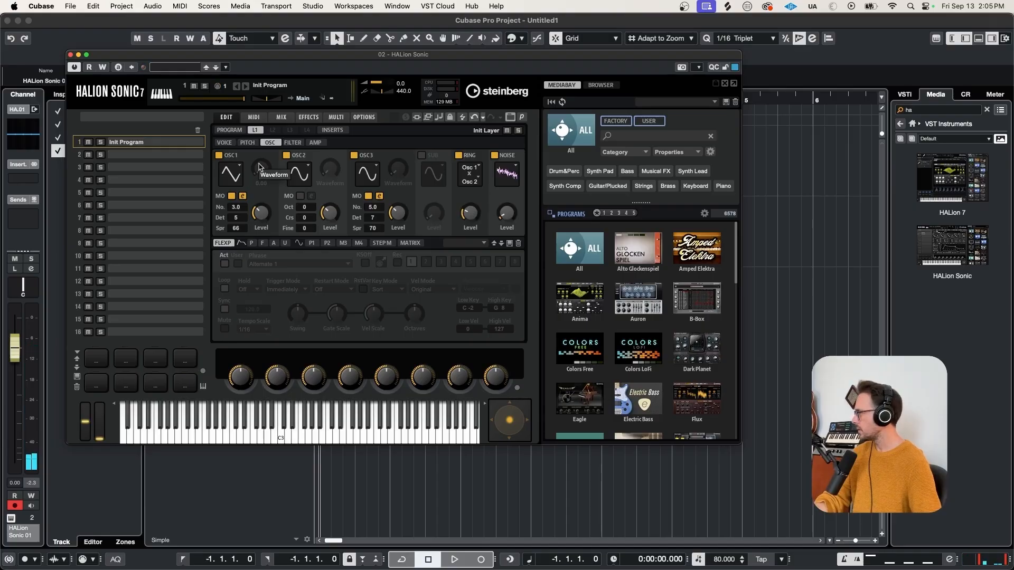
{"action": "left_click", "coordinate": [274, 244]}
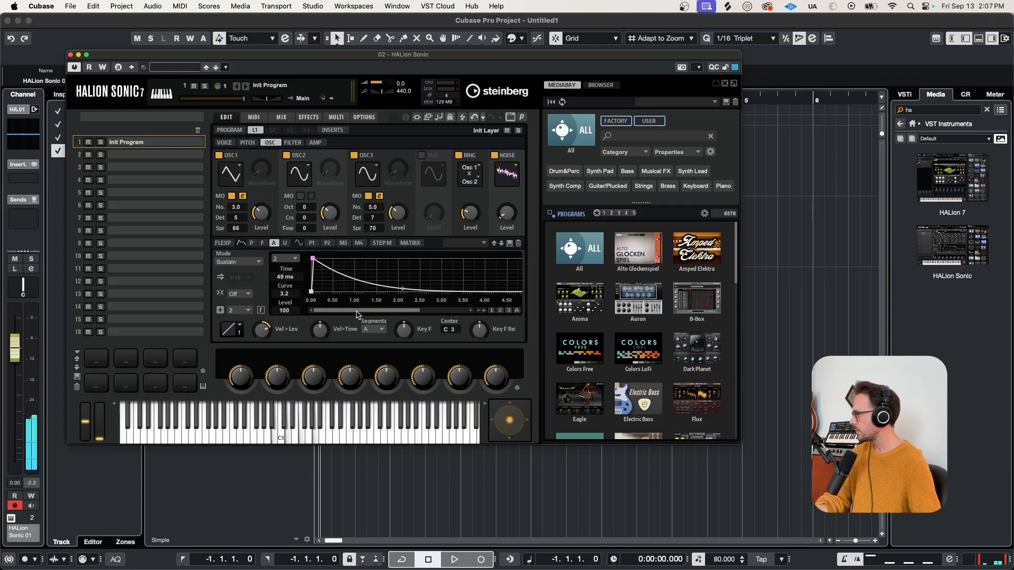
Step: Set the layer's filter type to Tube Drive
{"action": "left_click", "coordinate": [295, 143]}
{"action": "left_click", "coordinate": [260, 166]}
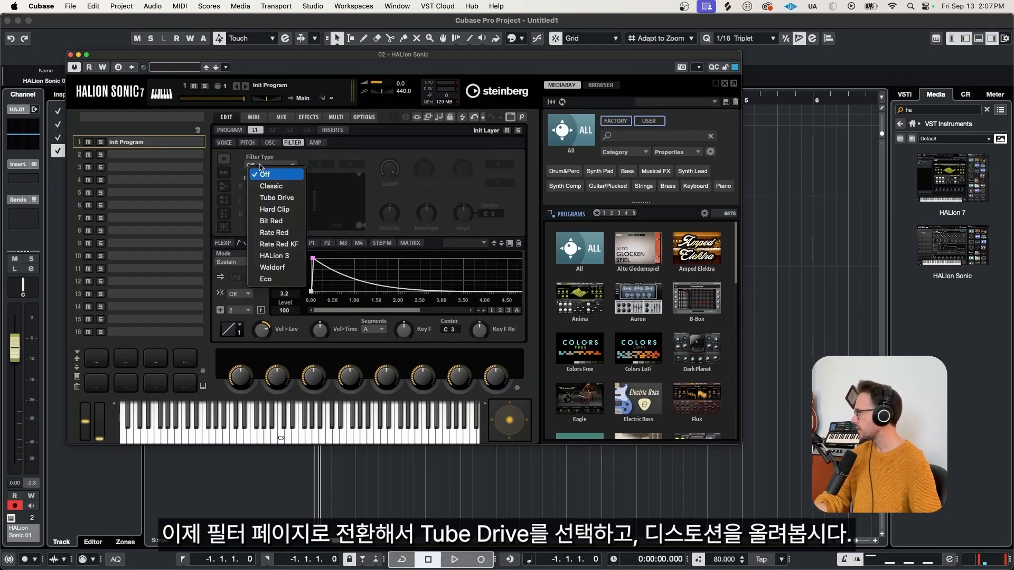
{"action": "left_click", "coordinate": [277, 198]}
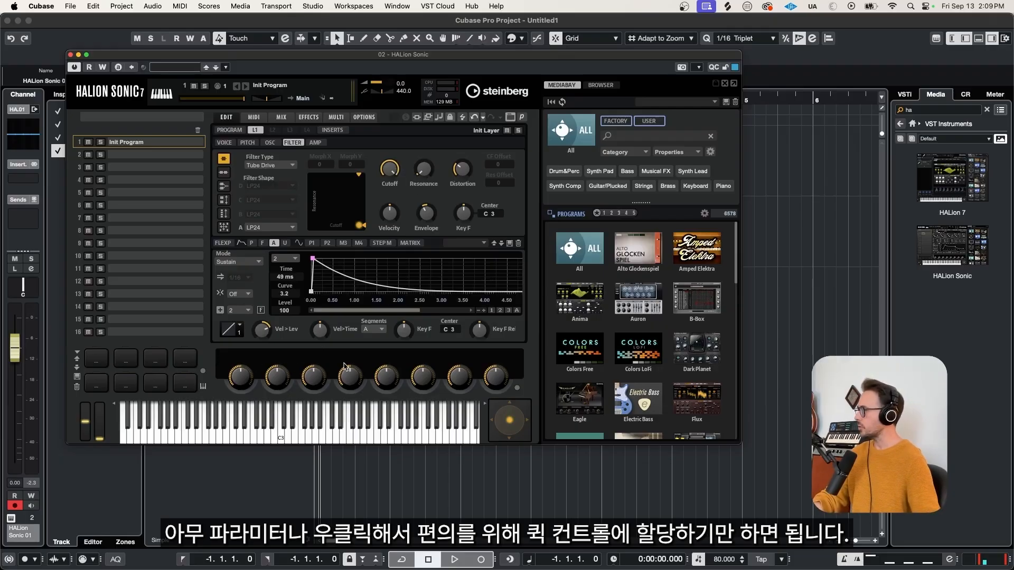
Step: Assign the filter's distortion to Quick Control 1 and its cutoff to Quick Control 2
{"action": "right_click", "coordinate": [461, 172]}
{"action": "mouse_move", "coordinate": [498, 266]}
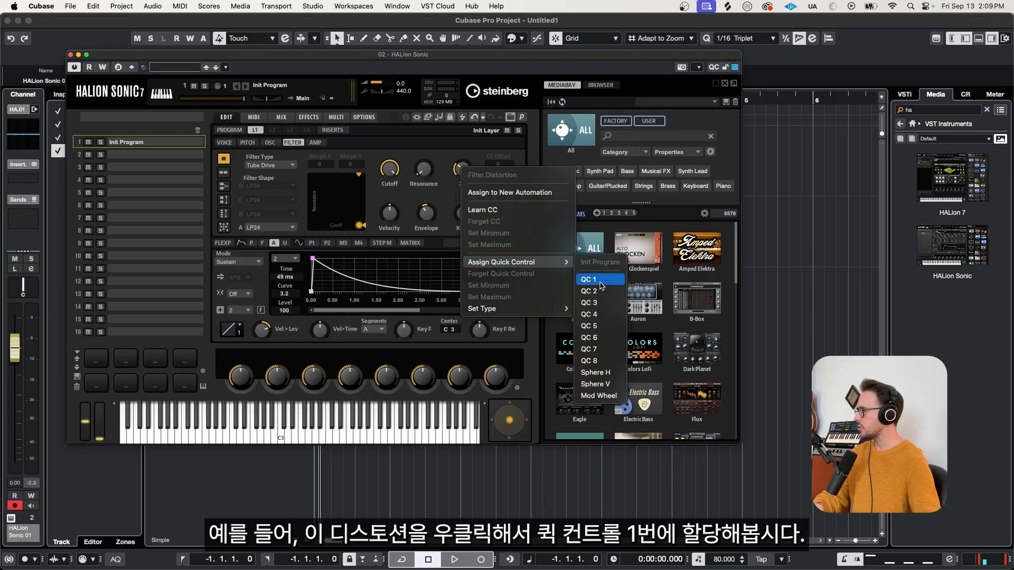
{"action": "left_click", "coordinate": [600, 280]}
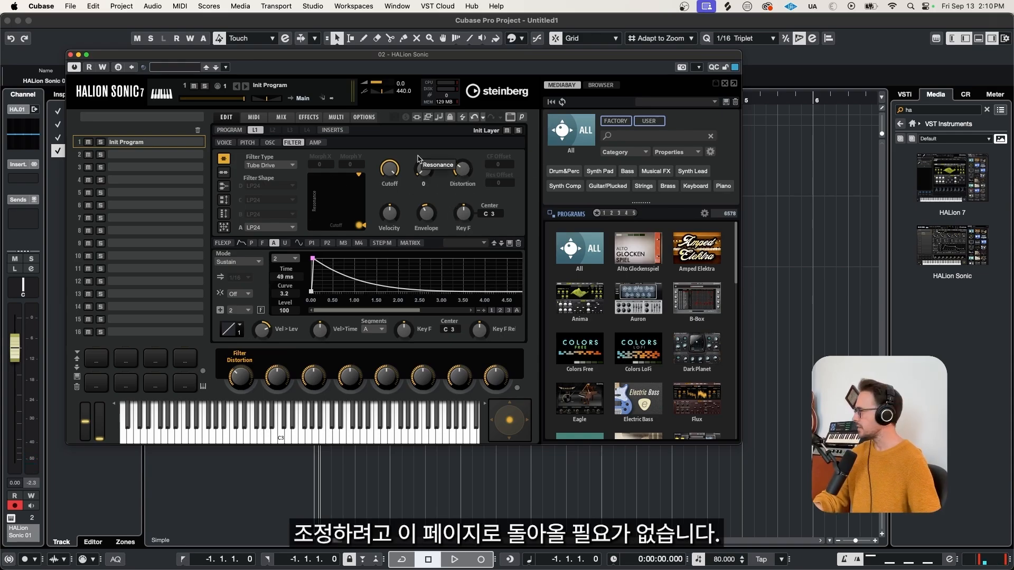
{"action": "right_click", "coordinate": [390, 170]}
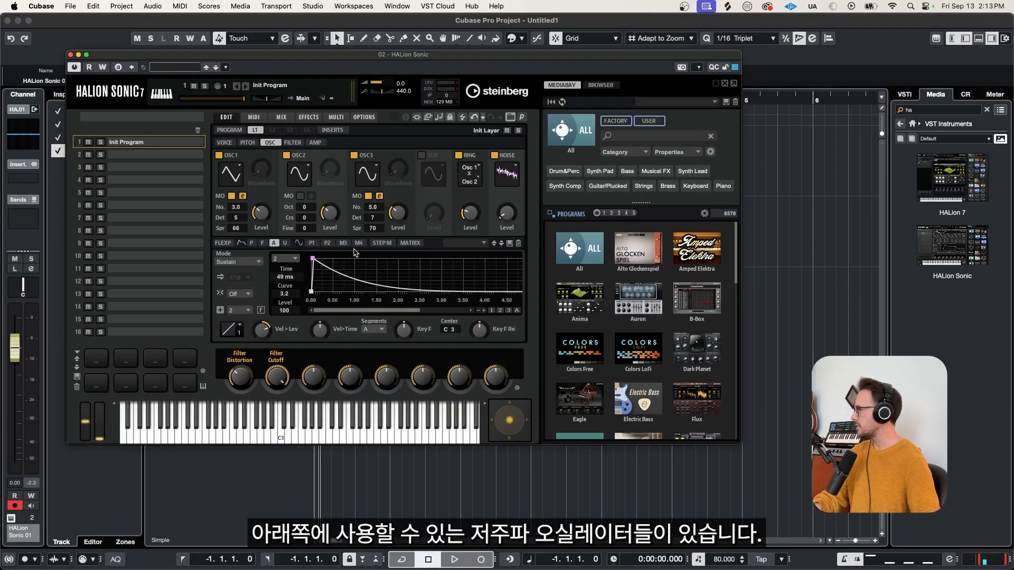
Step: Route LFO M4 to Pitch with depth 0.15 in the first modulation matrix row, and lower the LFO's frequency
{"action": "left_click", "coordinate": [359, 244]}
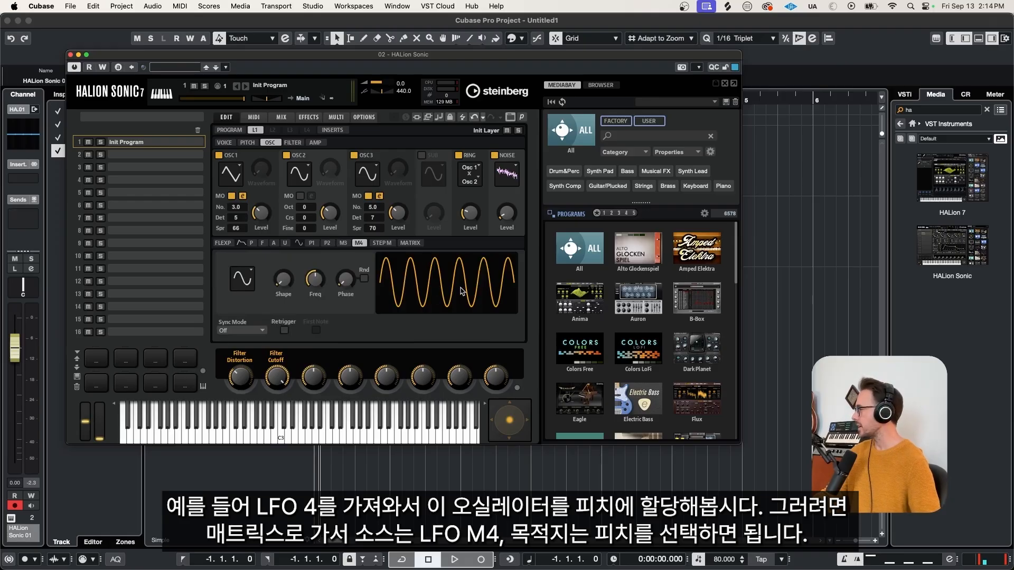
{"action": "left_click", "coordinate": [413, 244]}
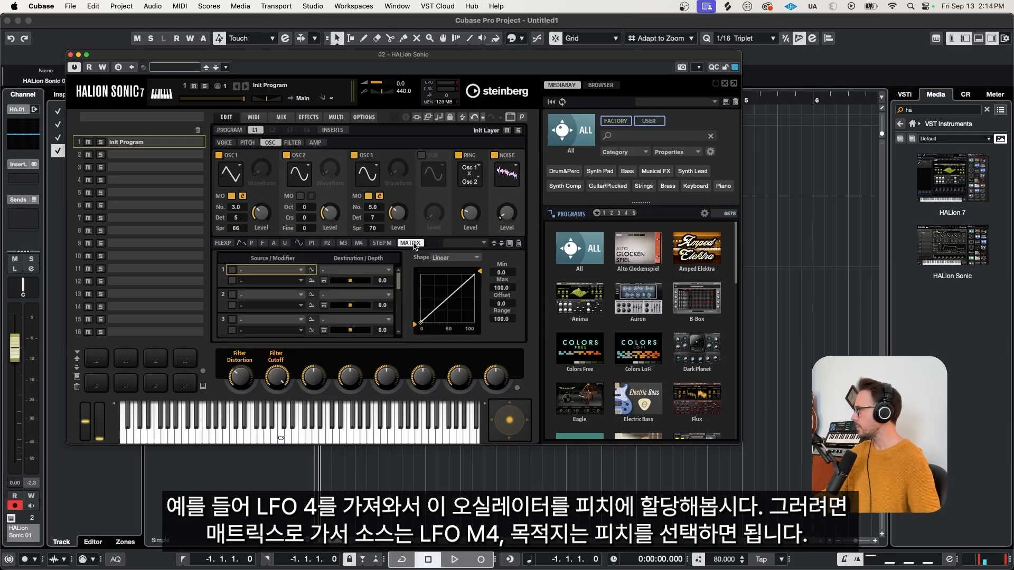
{"action": "left_click", "coordinate": [298, 270]}
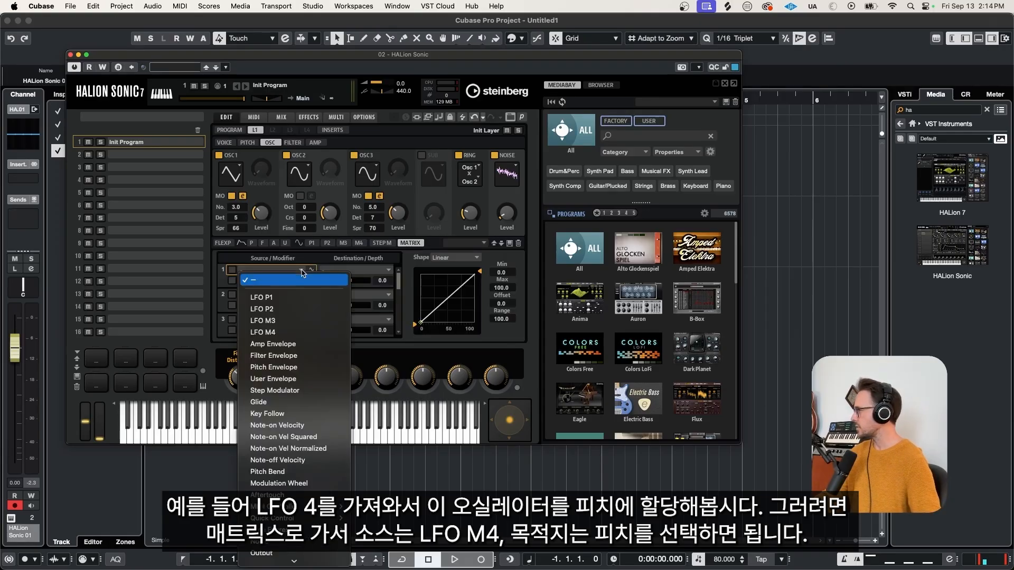
{"action": "left_click", "coordinate": [285, 332]}
{"action": "left_click", "coordinate": [386, 271]}
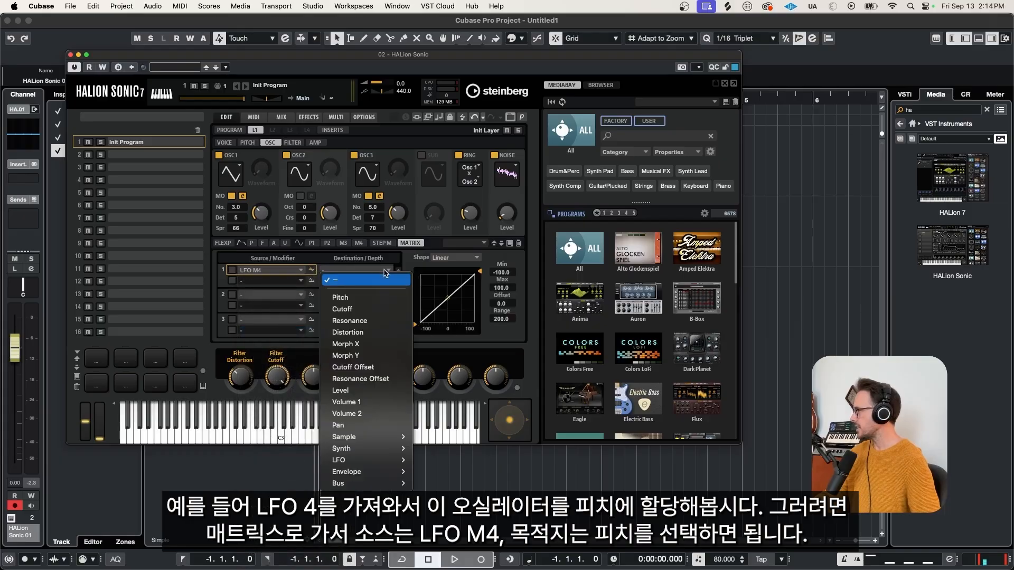
{"action": "left_click", "coordinate": [372, 297]}
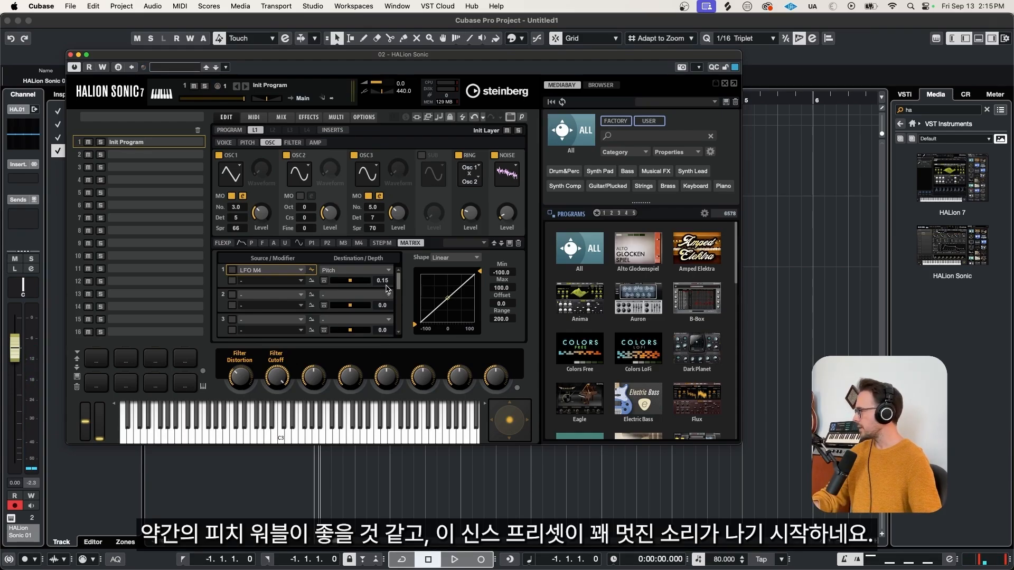
{"action": "left_click", "coordinate": [359, 243]}
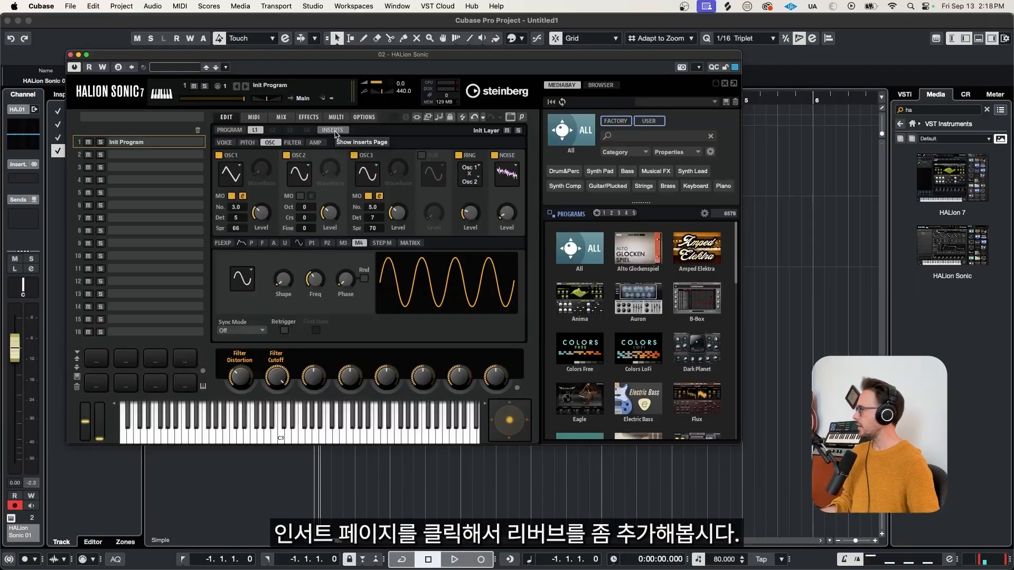
Step: Add the REVerence reverb to the first insert slot of Init Layer
{"action": "left_click", "coordinate": [333, 129]}
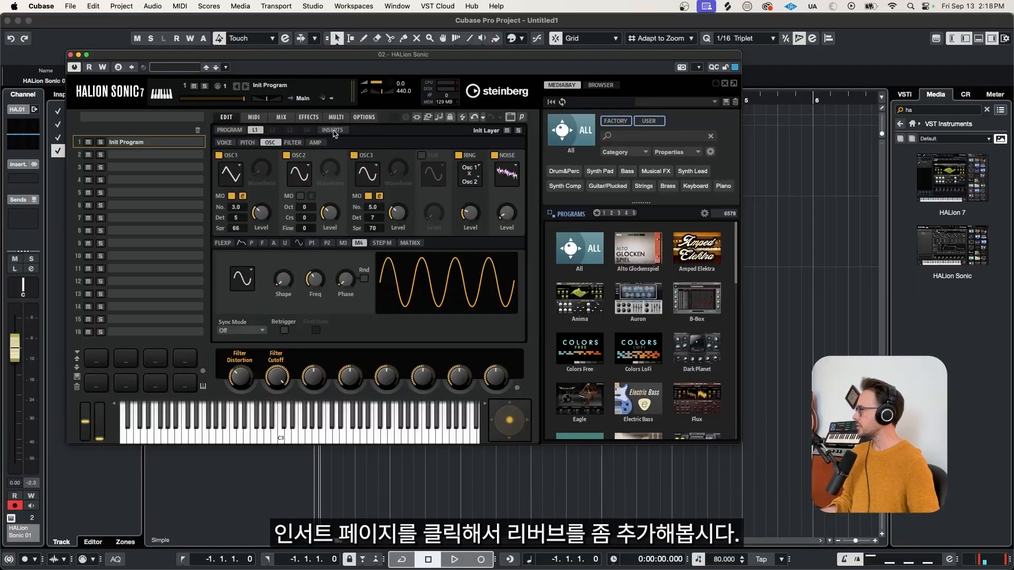
{"action": "left_click", "coordinate": [254, 167]}
{"action": "left_click", "coordinate": [262, 212]}
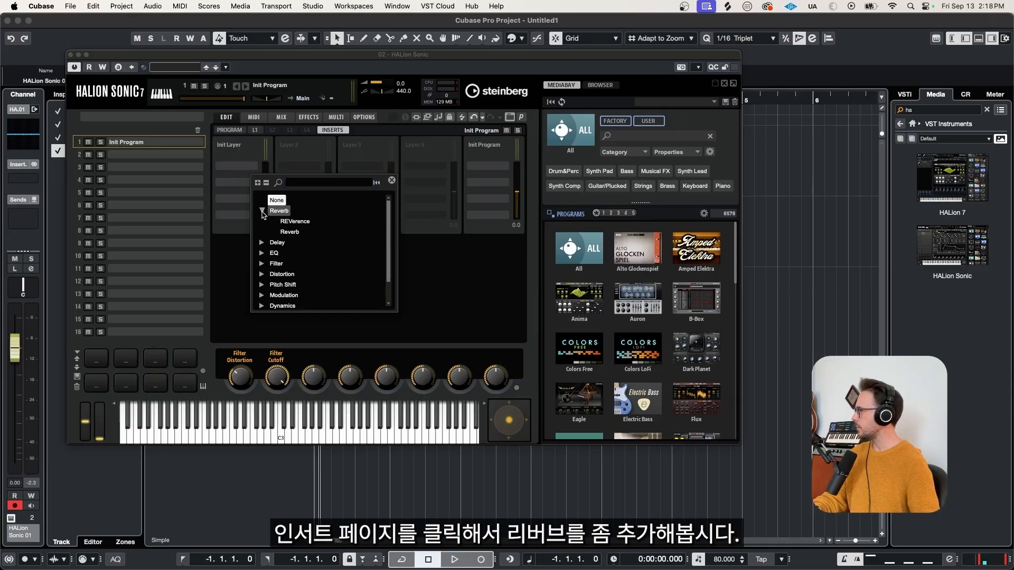
{"action": "left_click", "coordinate": [315, 221]}
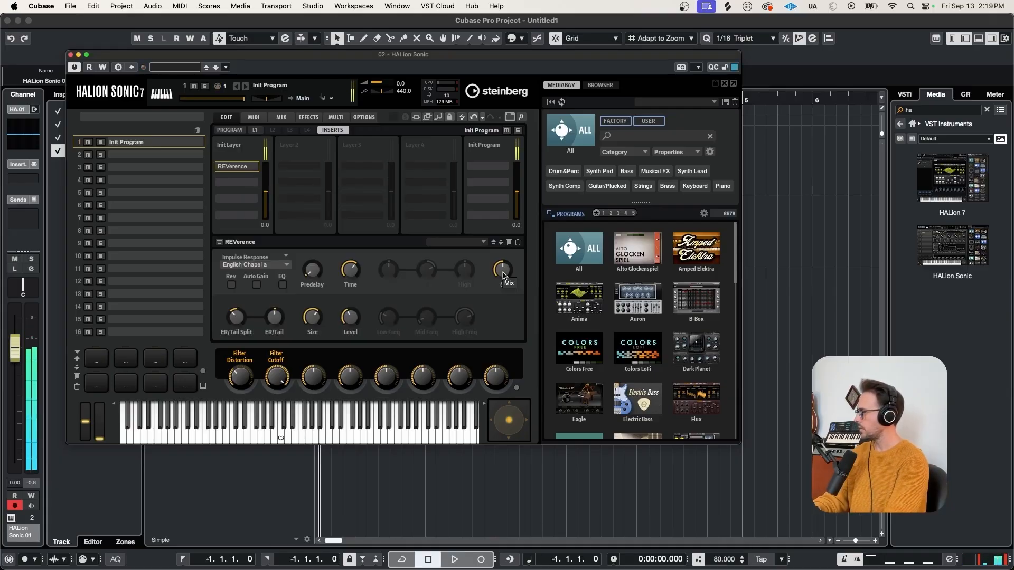
Step: Assign the REVerence mix to Quick Control 3
{"action": "right_click", "coordinate": [504, 272]}
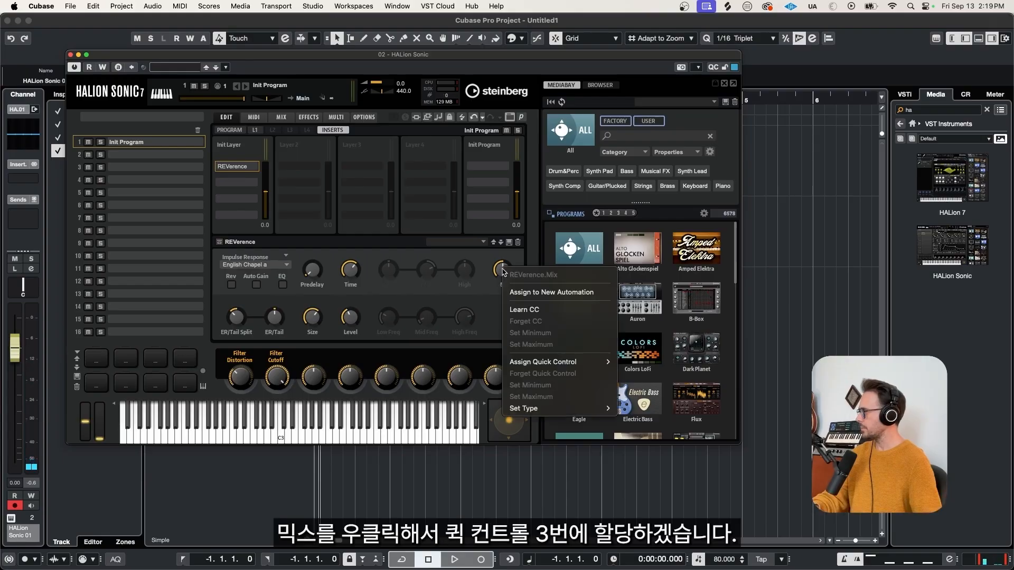
{"action": "mouse_move", "coordinate": [555, 362]}
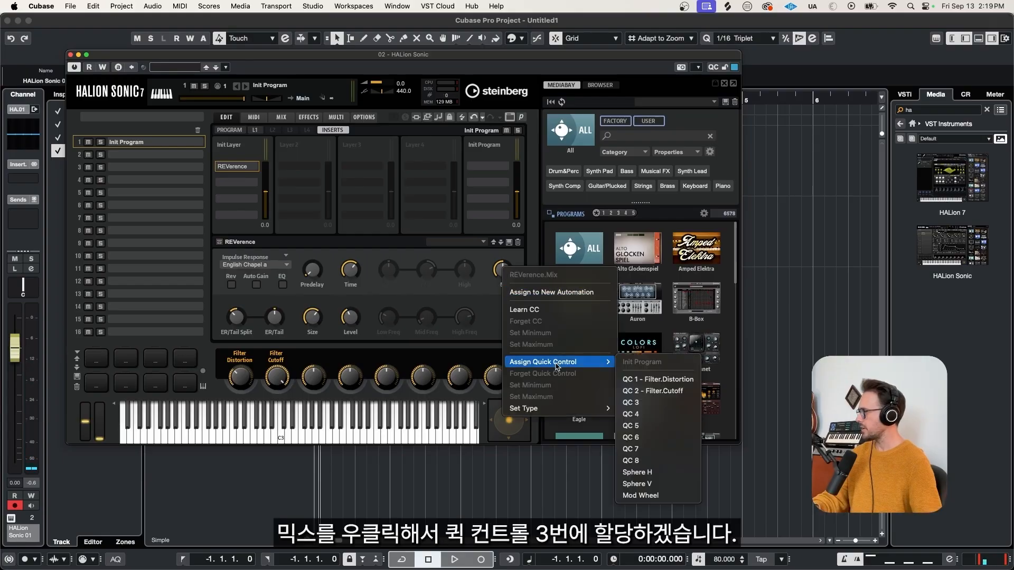
{"action": "left_click", "coordinate": [654, 405]}
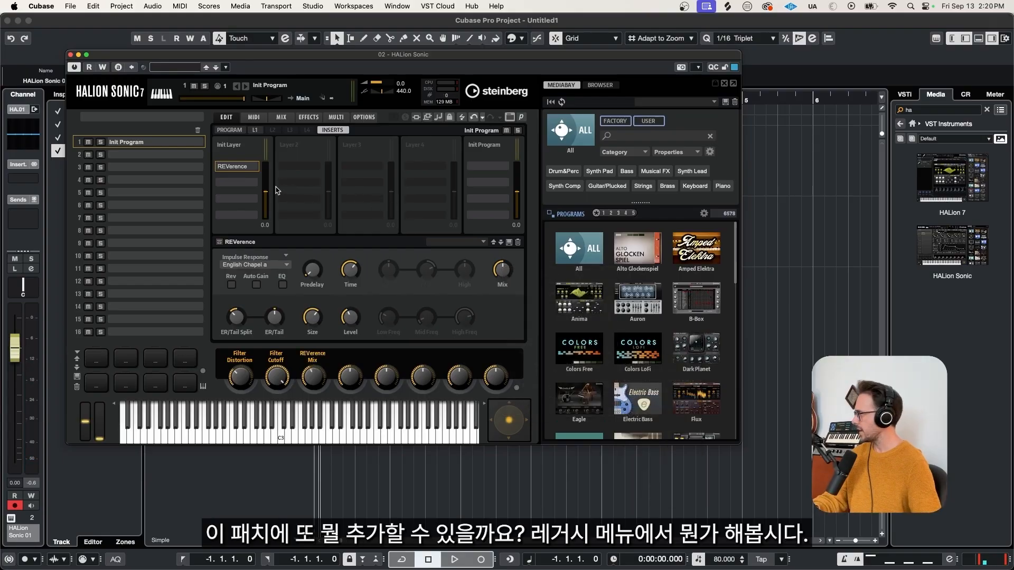
Step: Add the legacy H3 Pan & Tremolo effect to Init Layer's second insert slot and lower its rate to 2.61 Hz
{"action": "left_click", "coordinate": [253, 185]}
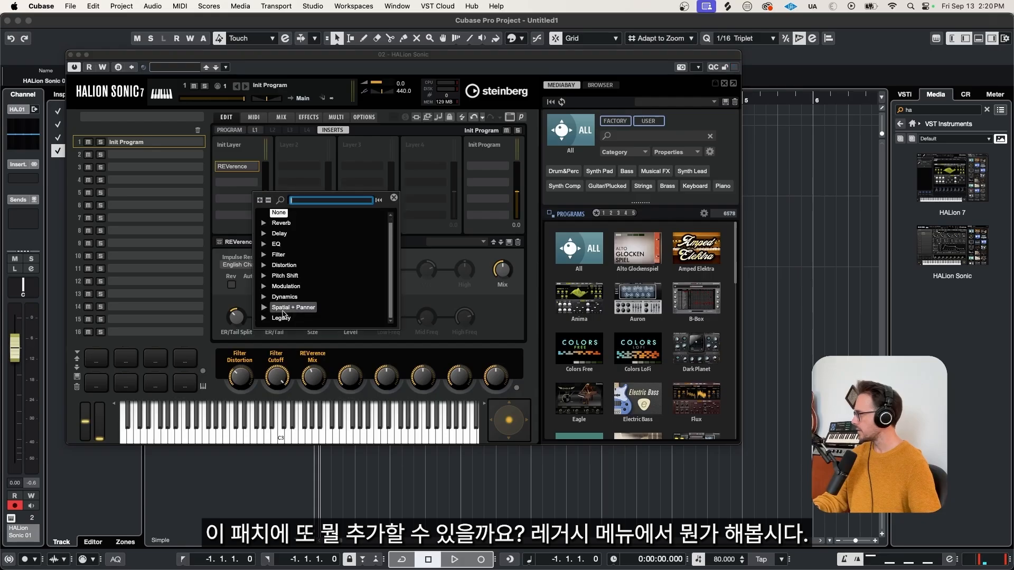
{"action": "left_click", "coordinate": [279, 323]}
{"action": "scroll", "coordinate": [308, 299], "scroll_direction": "down", "scroll_amount": 5}
{"action": "scroll", "coordinate": [308, 299], "scroll_direction": "down", "scroll_amount": 2}
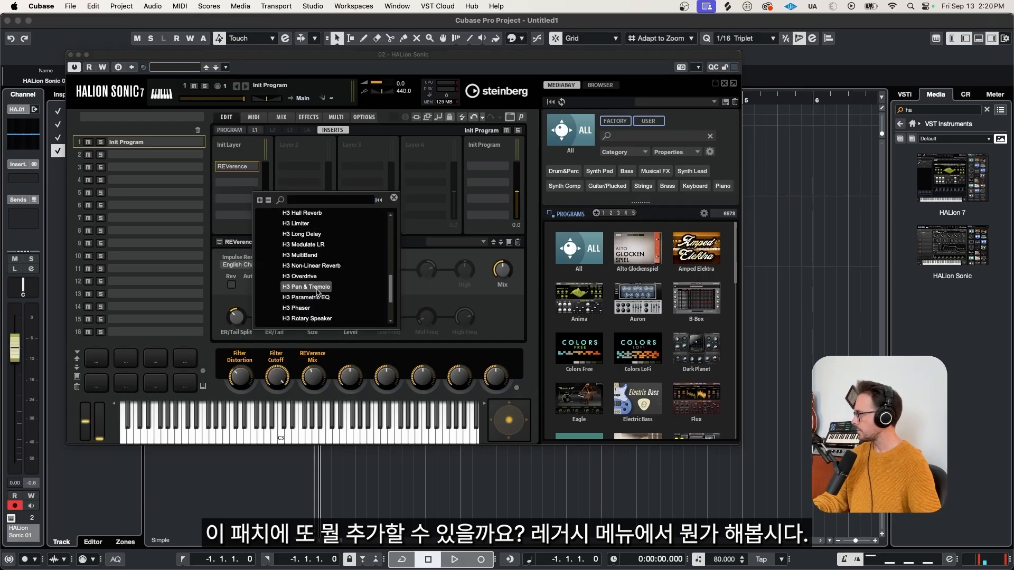
{"action": "left_click", "coordinate": [316, 290]}
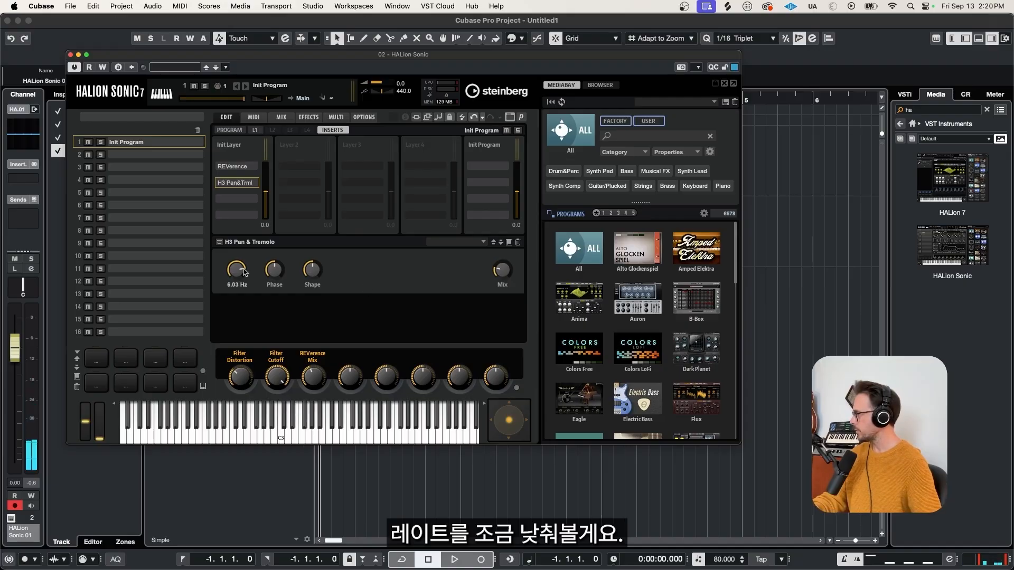
{"action": "scroll", "coordinate": [236, 271], "scroll_direction": "down", "scroll_amount": 2}
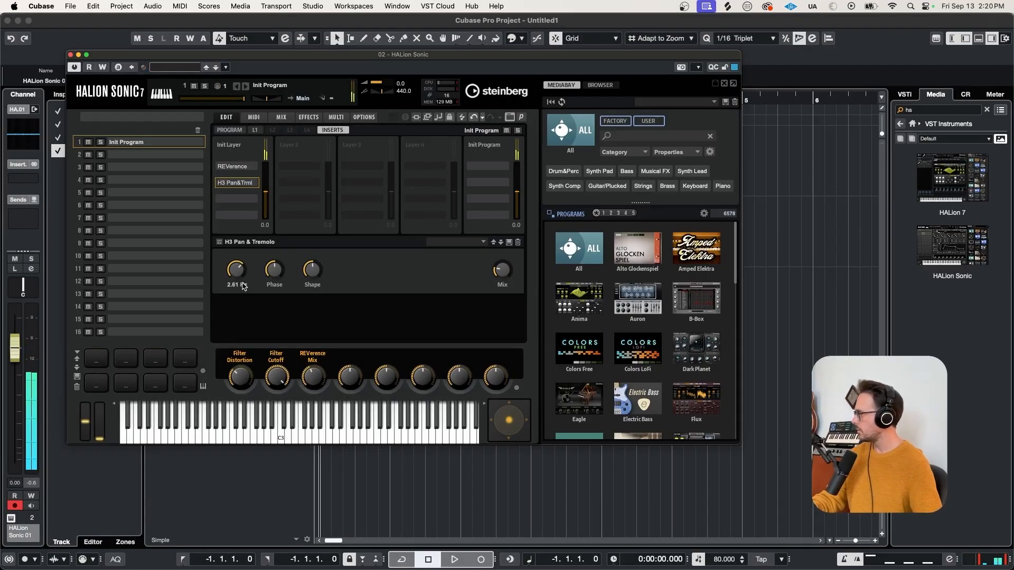
Step: Assign the H3 Pan & Tremolo mix to Quick Control 4 and leave the third insert slot empty
{"action": "right_click", "coordinate": [501, 271]}
{"action": "mouse_move", "coordinate": [554, 364]}
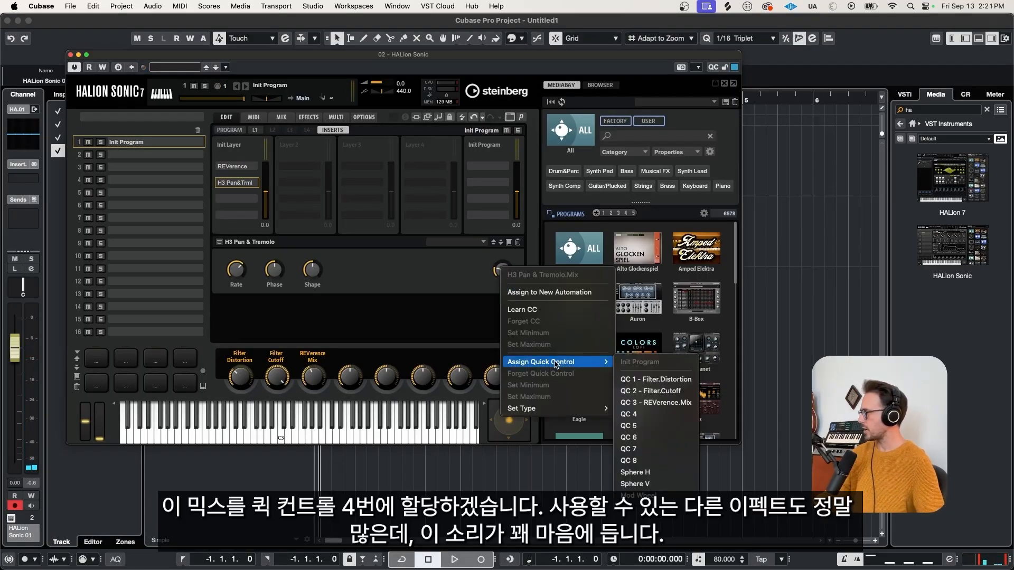
{"action": "left_click", "coordinate": [650, 415]}
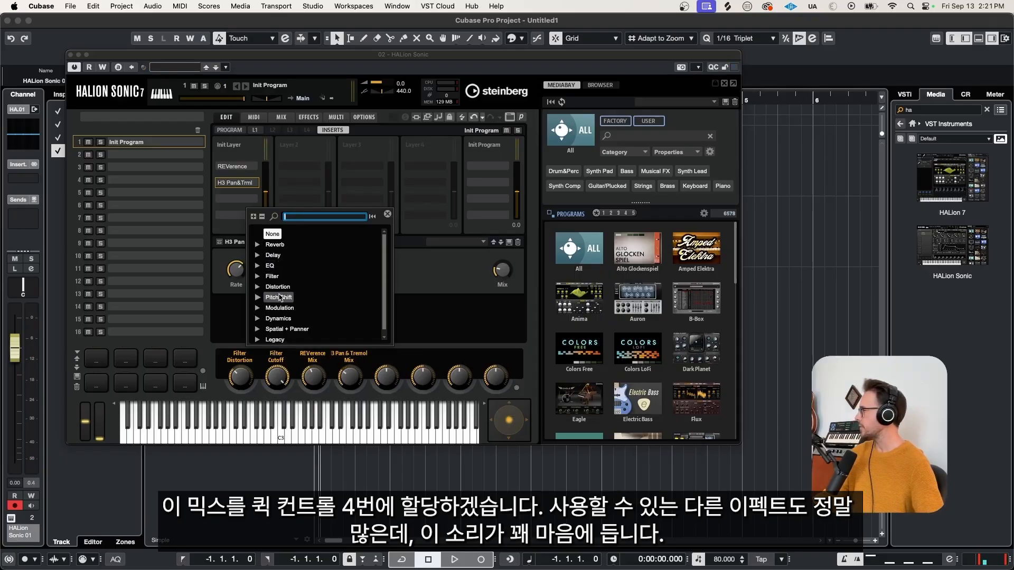
{"action": "left_click", "coordinate": [387, 214]}
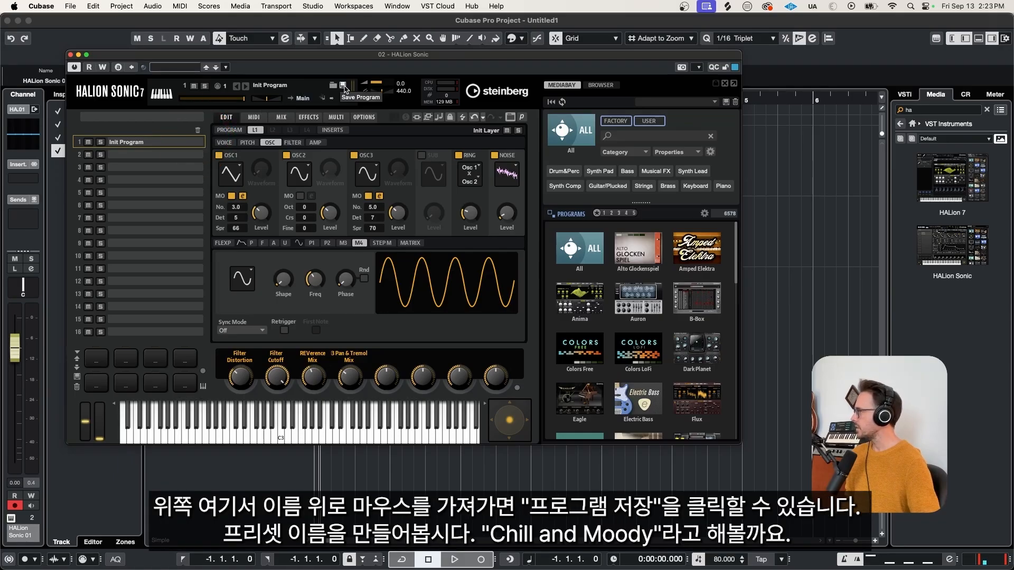
Step: Start saving the edited Init Program as a new preset and name it "Chill & Moody"
{"action": "left_click", "coordinate": [343, 86]}
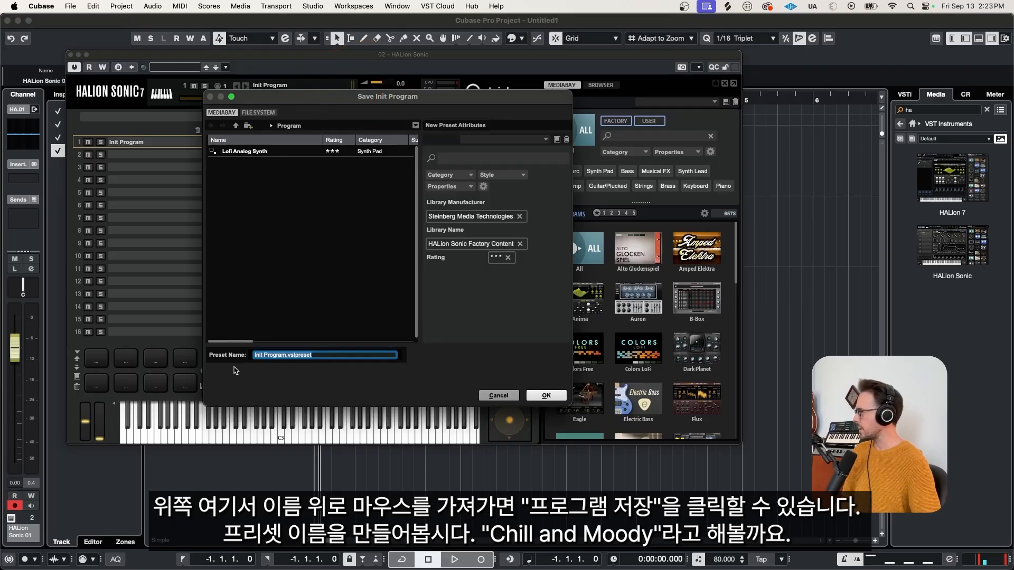
{"action": "type", "text": "Ch"}
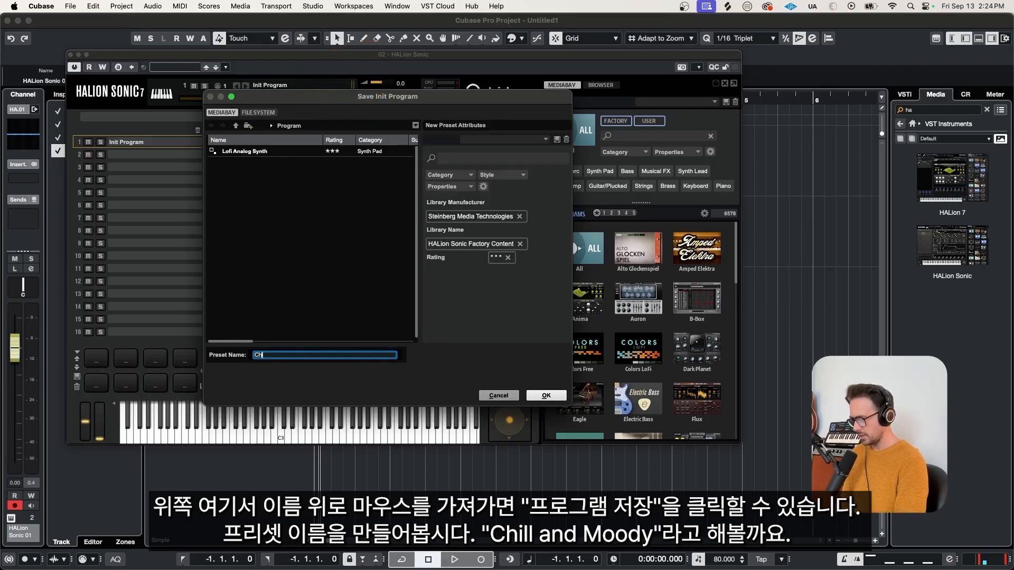
{"action": "type", "text": "ill & M"}
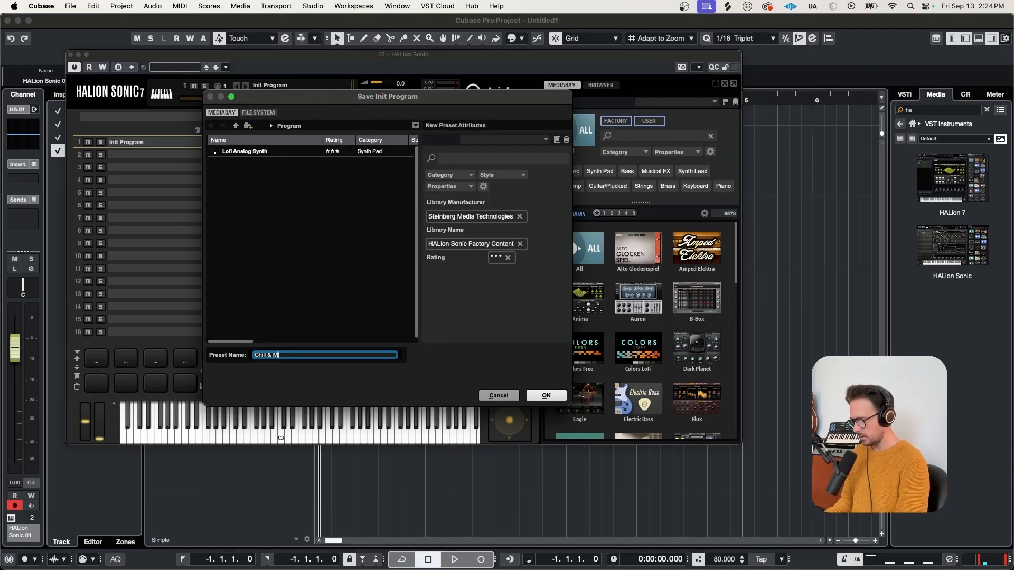
{"action": "type", "text": "oody"}
Step: Set the new preset's category to Synth Pad and its style to Ambient/ChillOut
{"action": "left_click", "coordinate": [470, 175]}
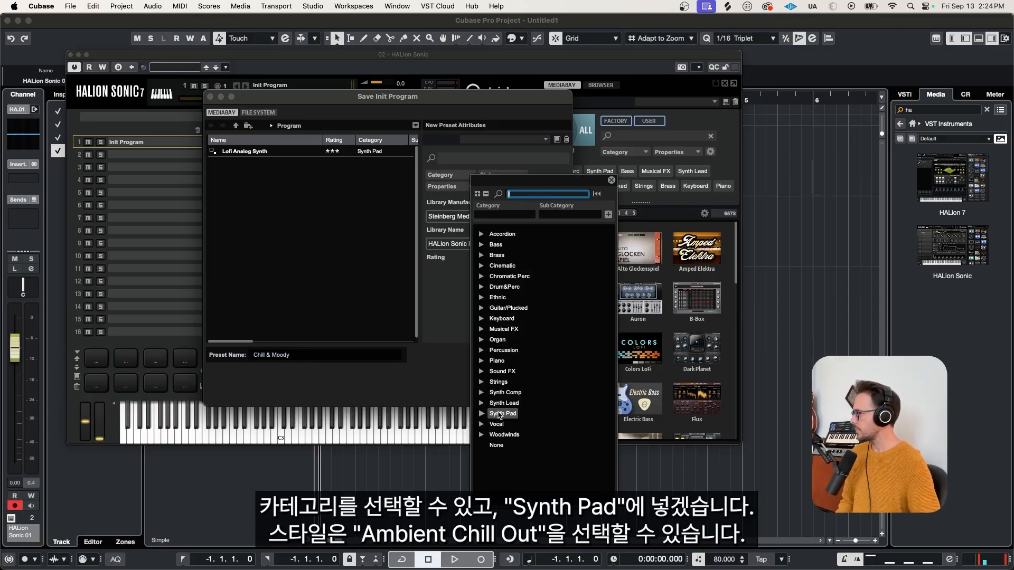
{"action": "left_click", "coordinate": [499, 414]}
{"action": "left_click", "coordinate": [525, 176]}
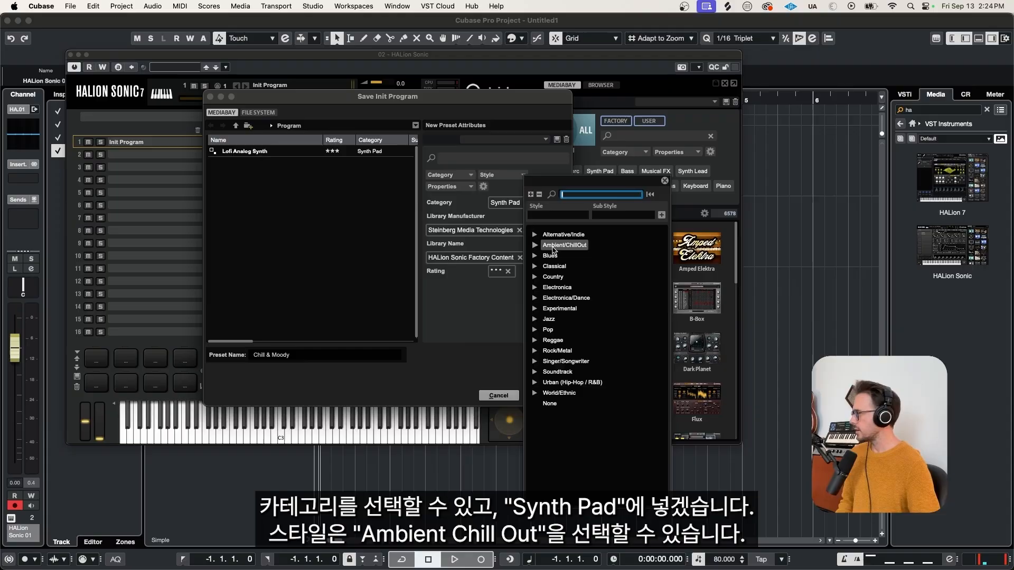
{"action": "left_click", "coordinate": [550, 245]}
Step: Add the properties Analog and Ambient, raise the preset's rating to five stars, and save it
{"action": "left_click", "coordinate": [470, 187]}
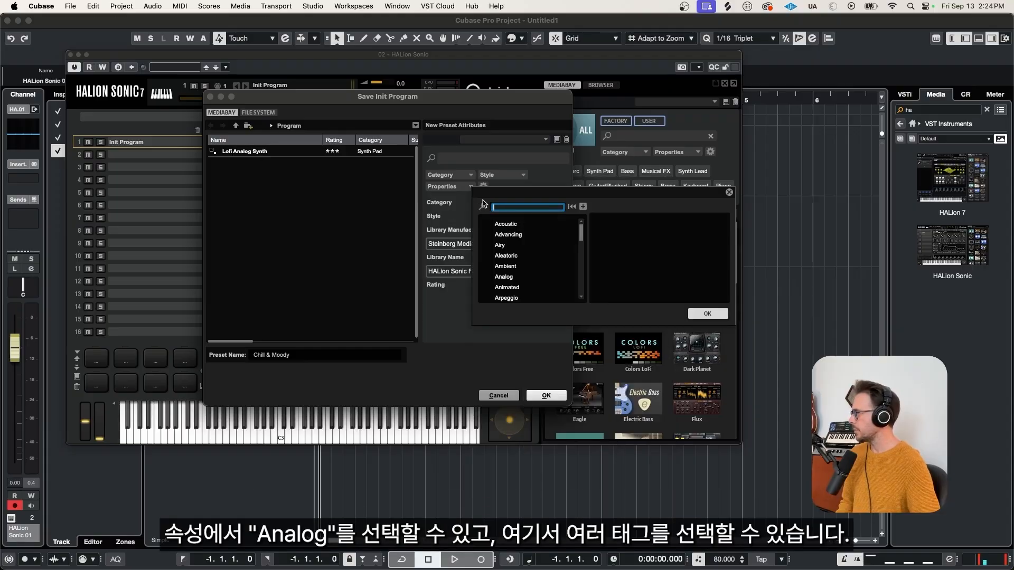
{"action": "left_click", "coordinate": [509, 277]}
{"action": "scroll", "coordinate": [511, 257], "scroll_direction": "down", "scroll_amount": 1}
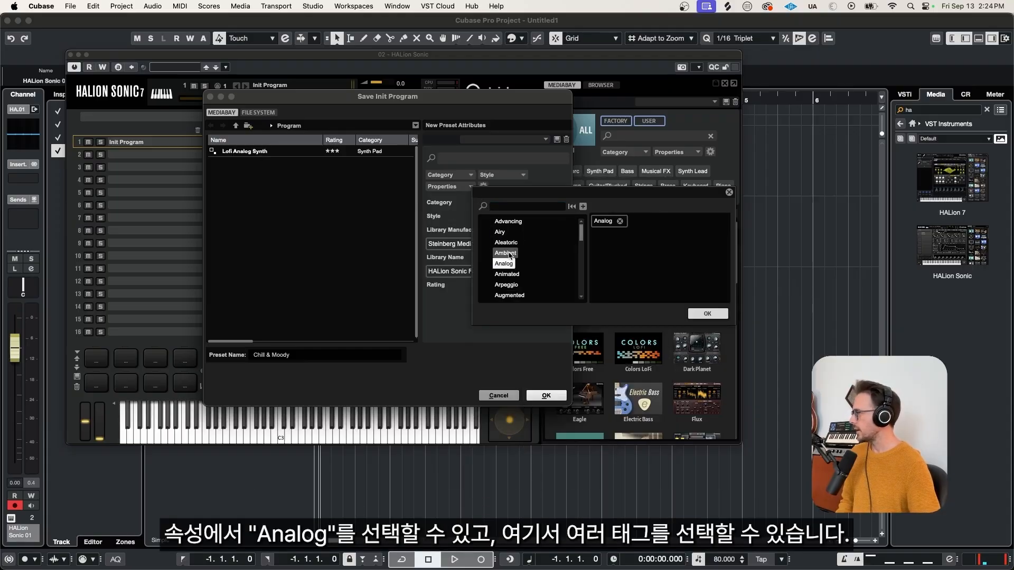
{"action": "left_click", "coordinate": [506, 254]}
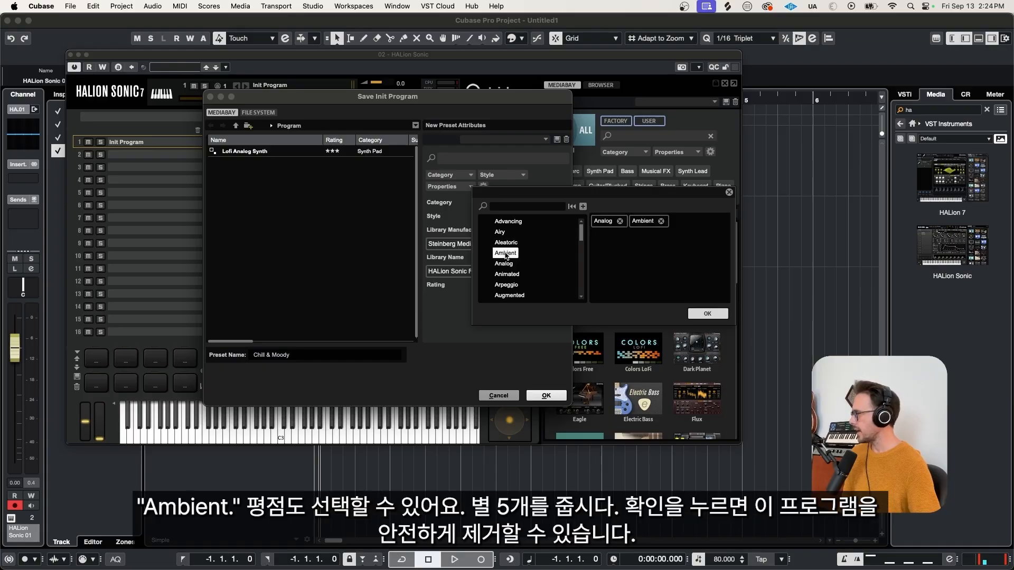
{"action": "left_click", "coordinate": [708, 314]}
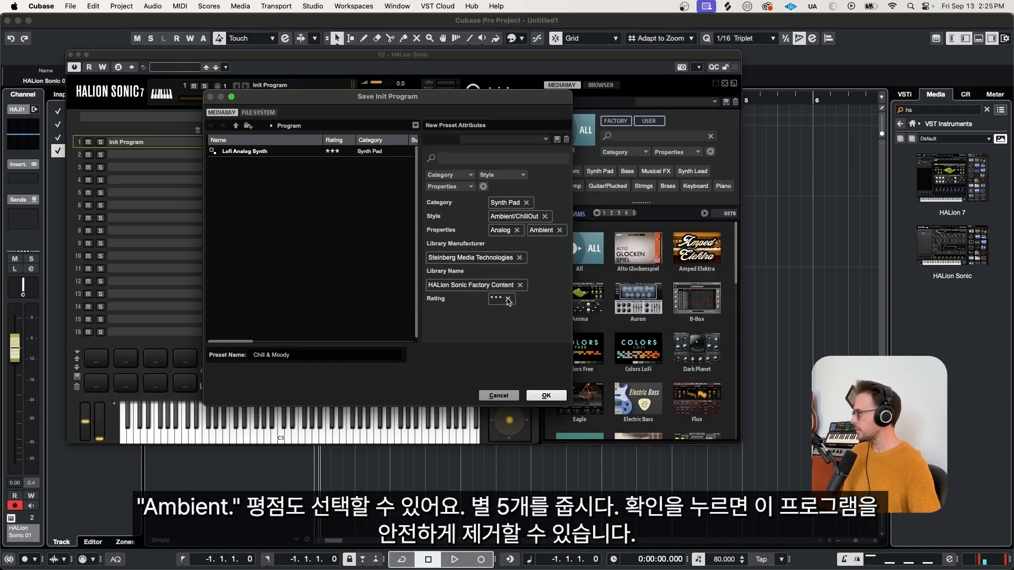
{"action": "left_click", "coordinate": [508, 300]}
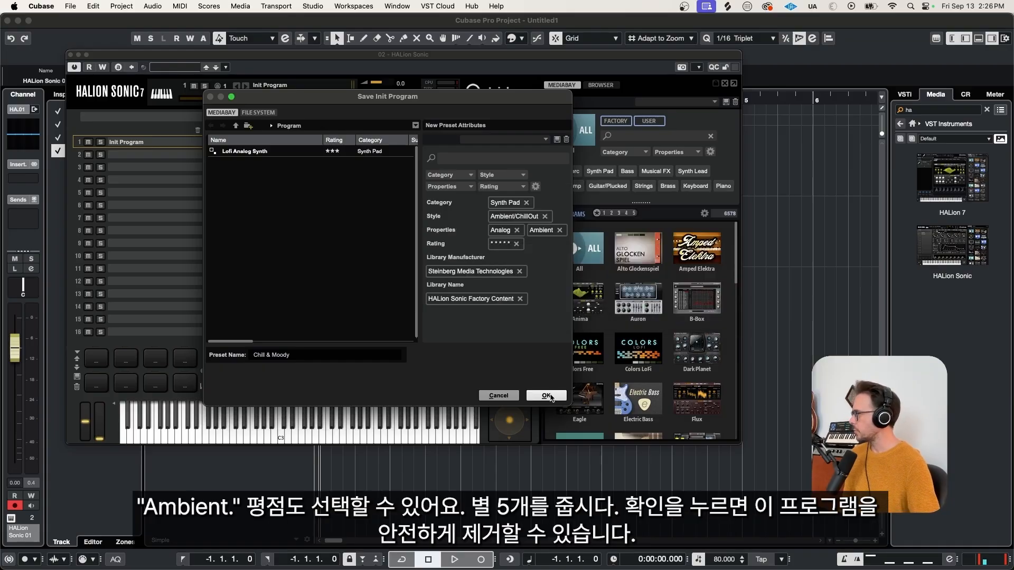
{"action": "left_click", "coordinate": [547, 395]}
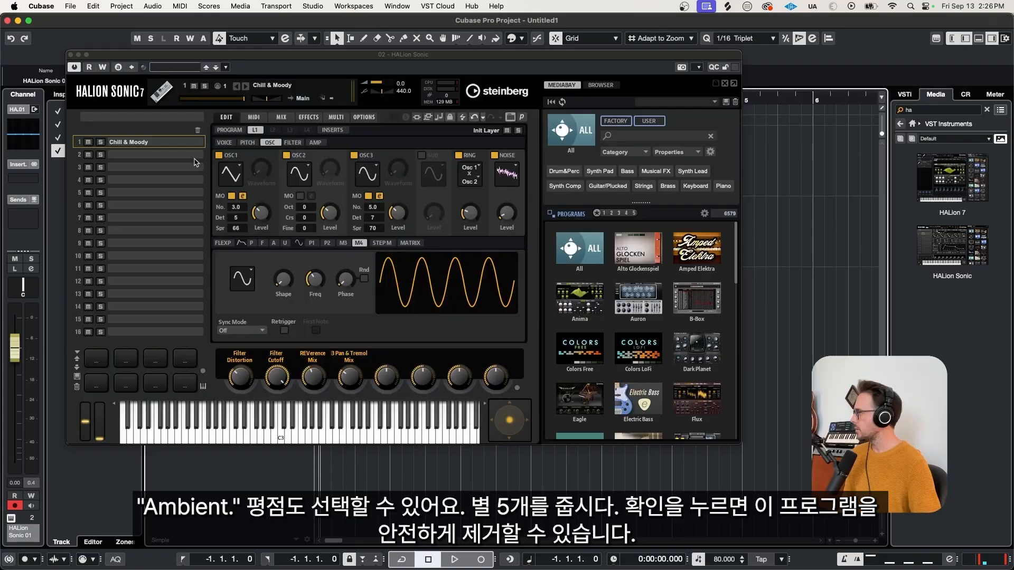
Step: Remove all loaded programs and search the complete program library for "Chill & Moody"
{"action": "left_click", "coordinate": [198, 131]}
{"action": "left_click", "coordinate": [481, 193]}
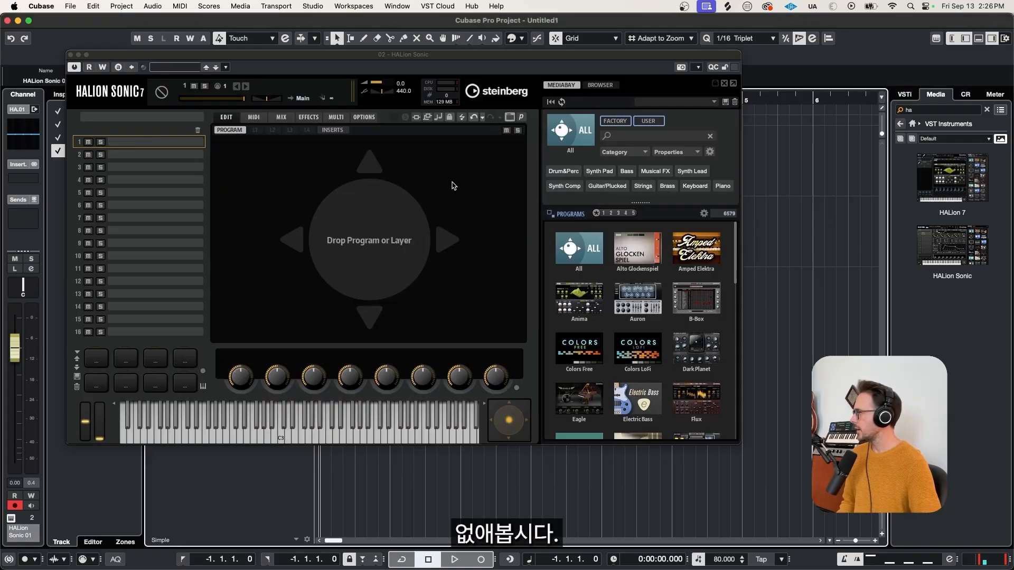
{"action": "left_click", "coordinate": [561, 135]}
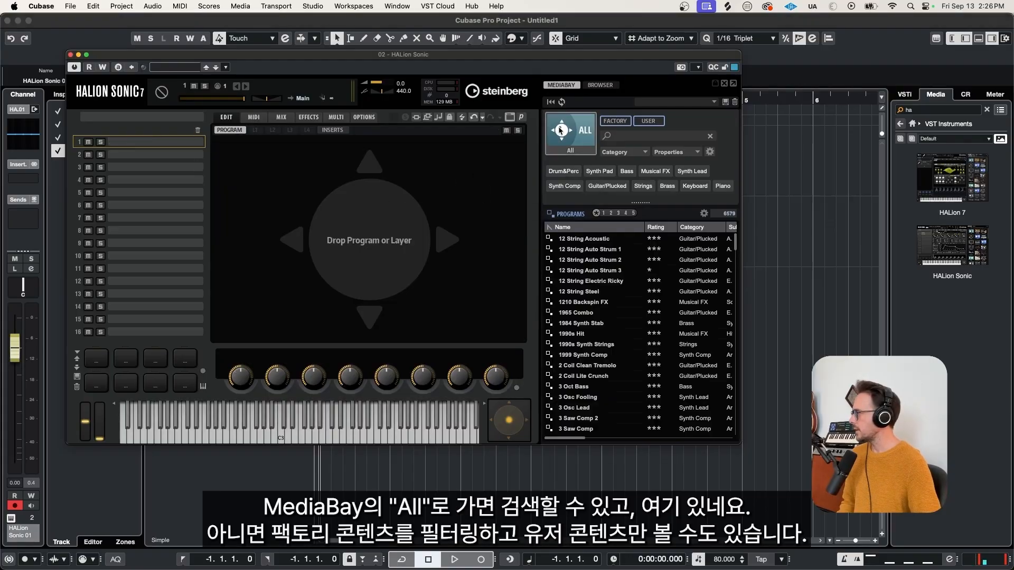
{"action": "left_click", "coordinate": [634, 136]}
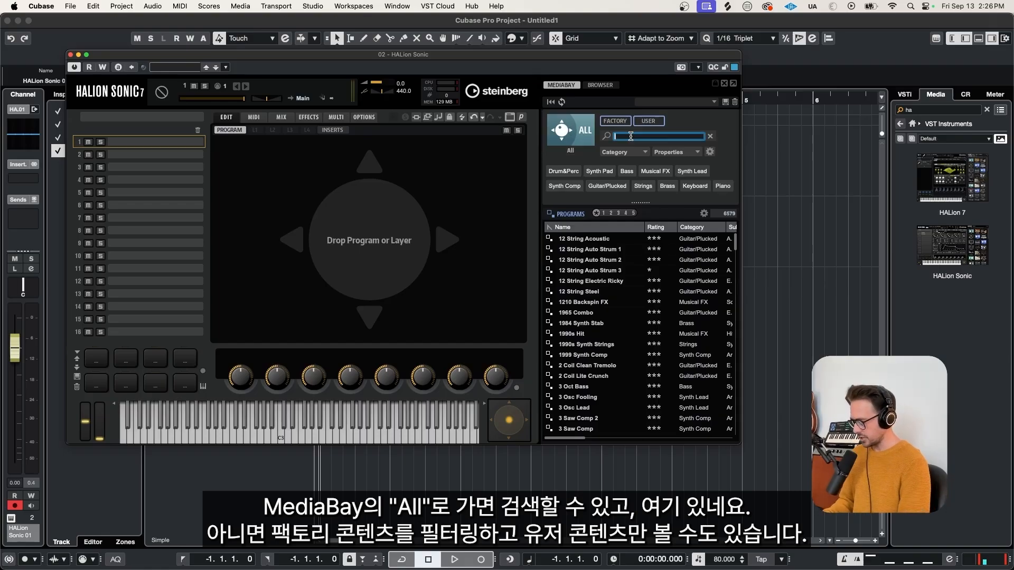
{"action": "type", "text": "Chill & Moody"}
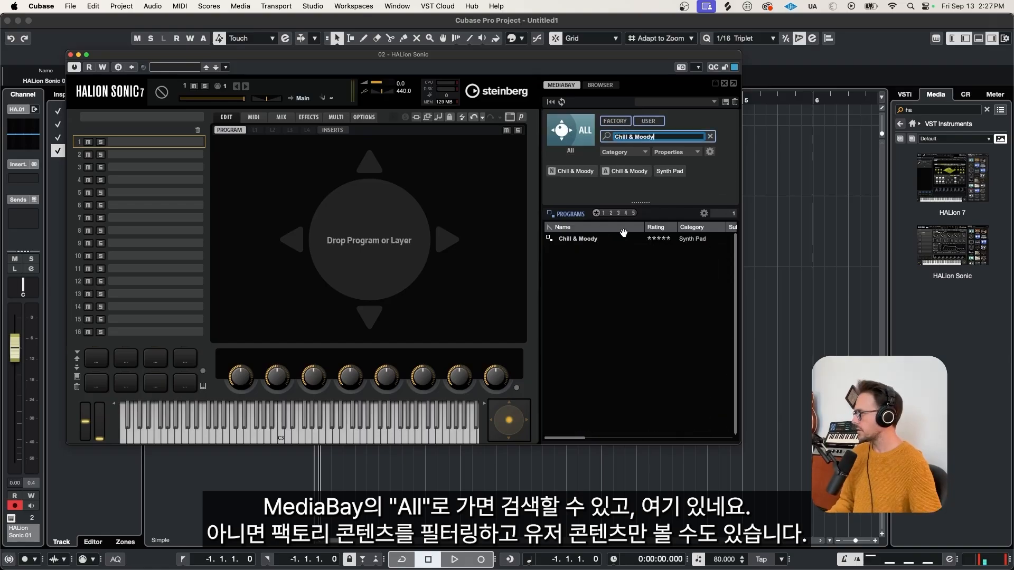
Step: Clear the search, filter out factory content, and load the user program Chill & Moody into slot 1
{"action": "left_click", "coordinate": [711, 136]}
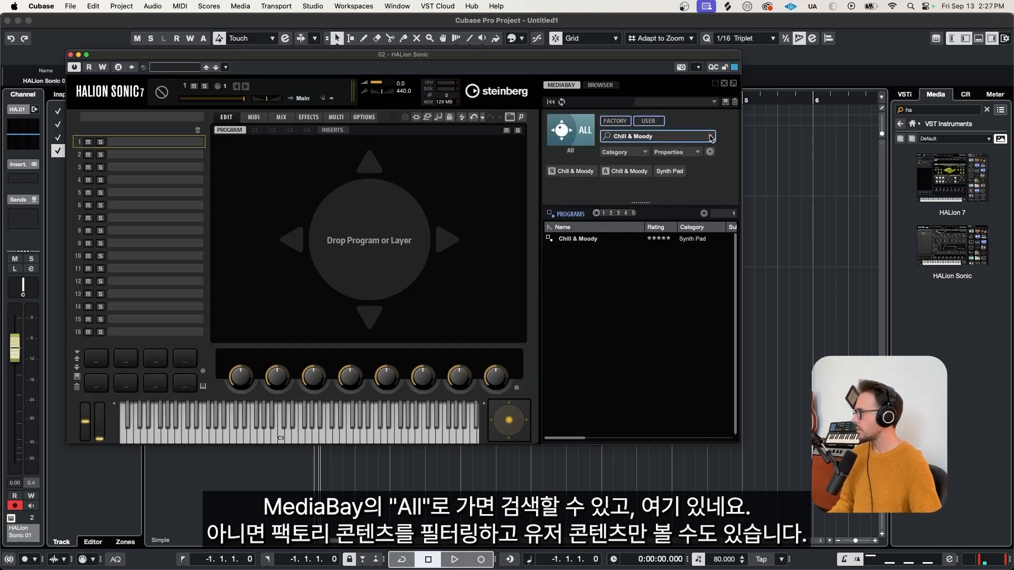
{"action": "left_click", "coordinate": [614, 124]}
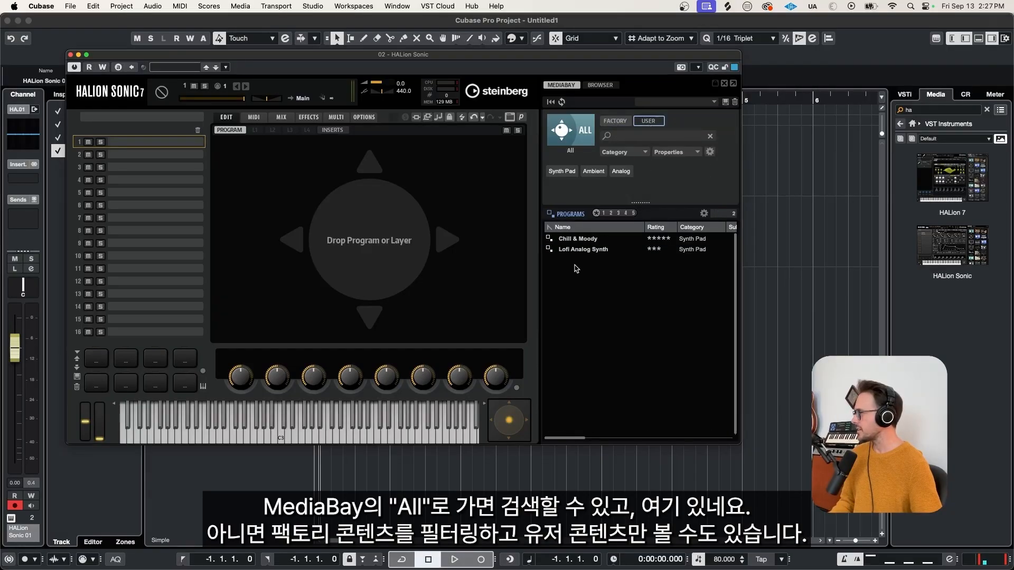
{"action": "double_click", "coordinate": [581, 241]}
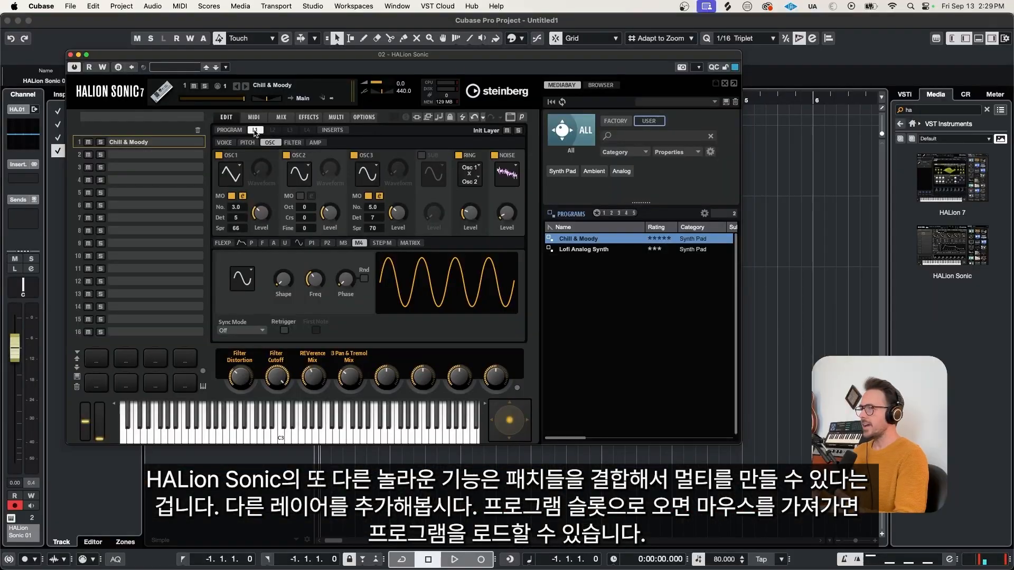
Step: Load Alto Glockenspiel into program slot 2 and set its MIDI channel to 1
{"action": "left_click", "coordinate": [255, 130]}
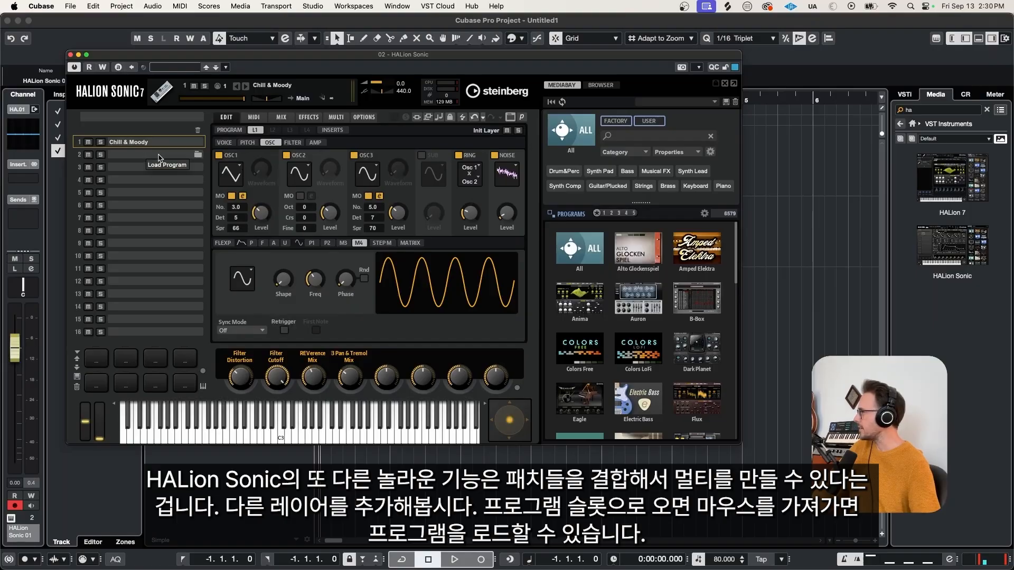
{"action": "left_click", "coordinate": [198, 158]}
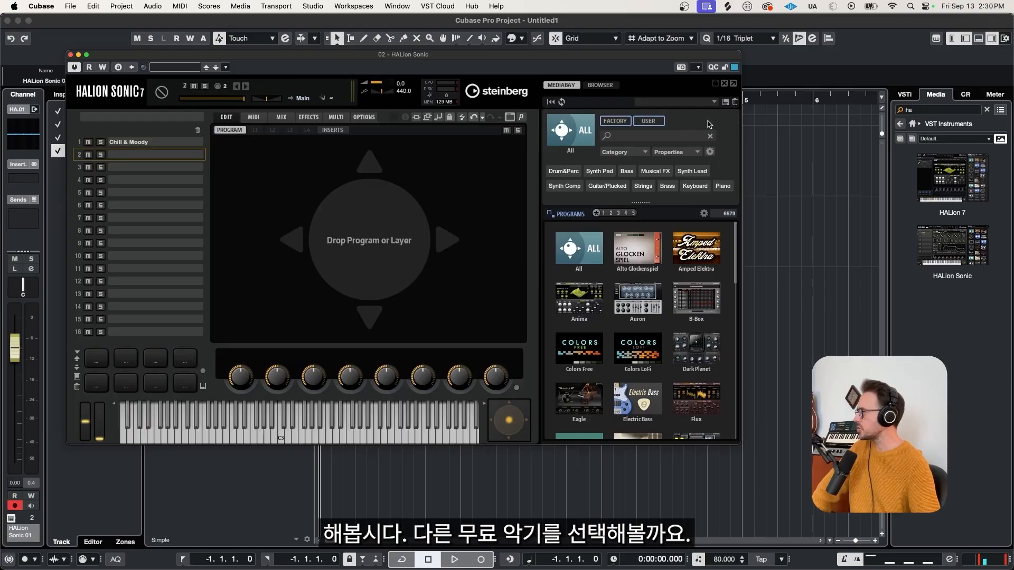
{"action": "double_click", "coordinate": [631, 252]}
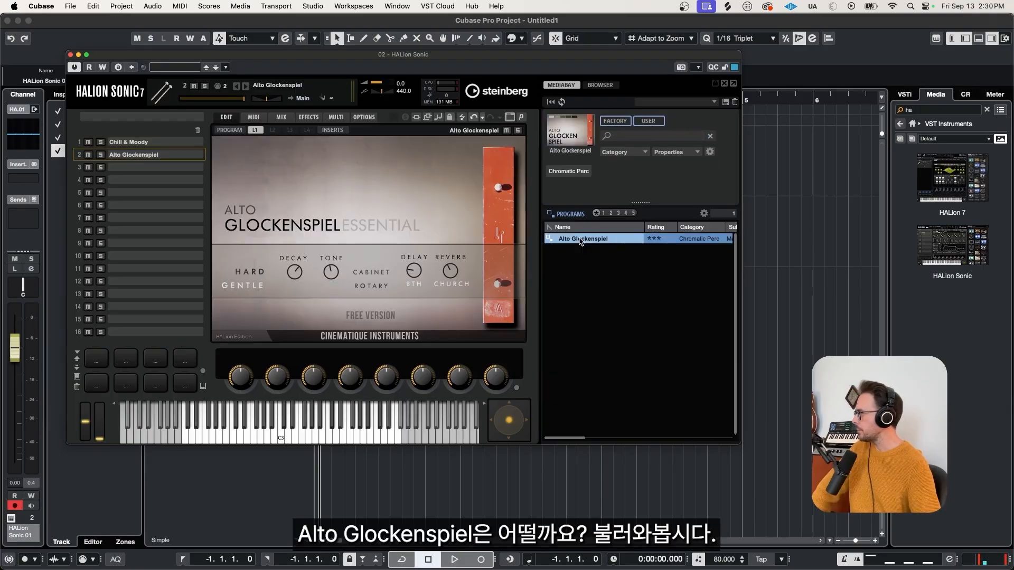
{"action": "left_click", "coordinate": [255, 117]}
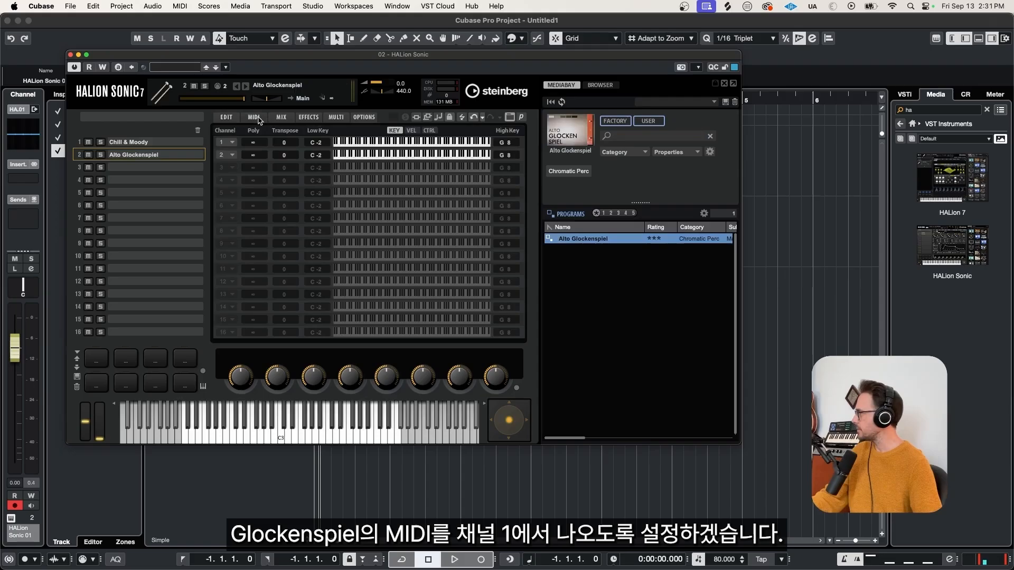
{"action": "left_click", "coordinate": [233, 155]}
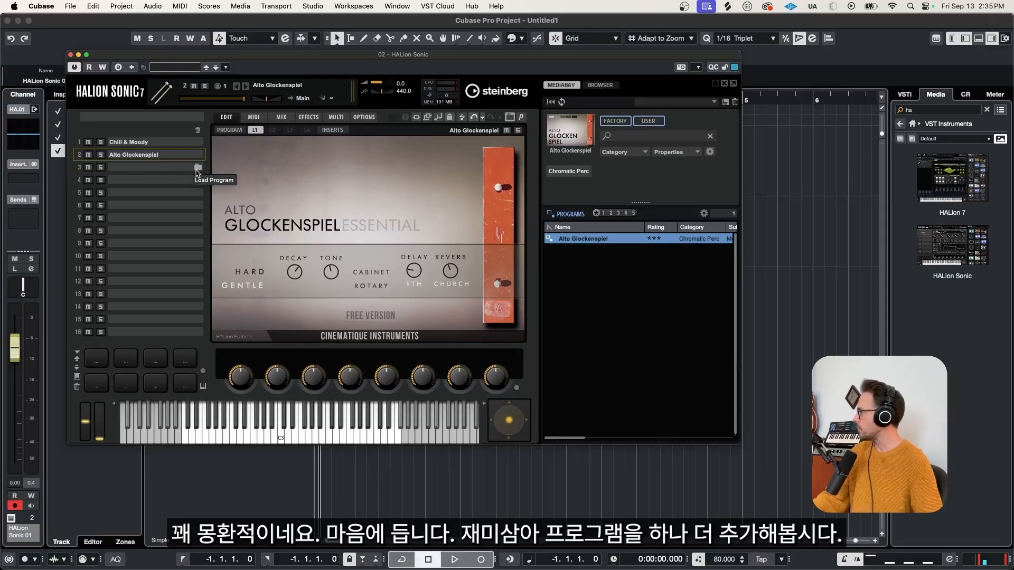
Step: Load the Colors Free instrument into program slot 3
{"action": "left_click", "coordinate": [198, 168]}
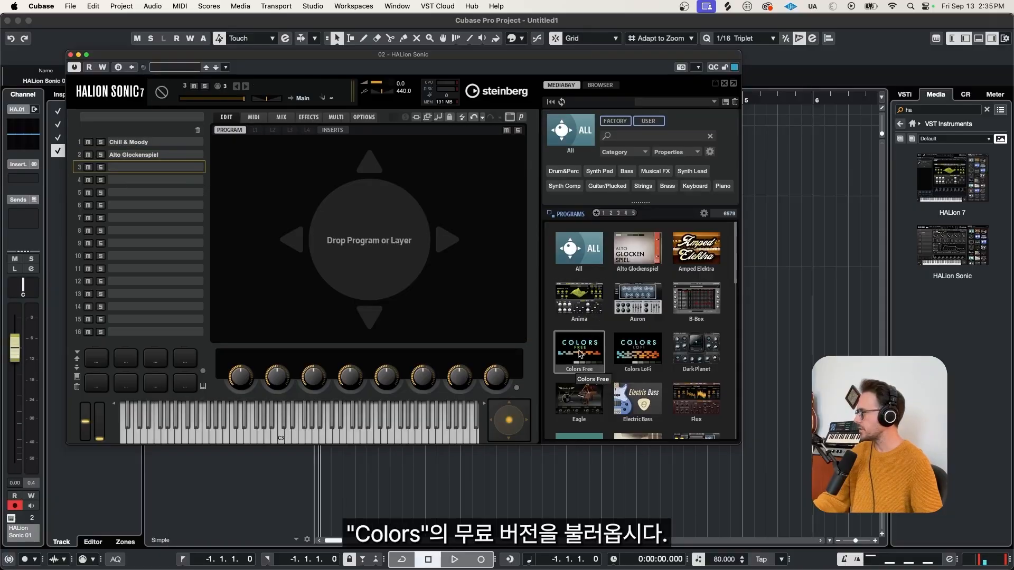
{"action": "left_click_drag", "start_coordinate": [581, 354], "coordinate": [118, 168]}
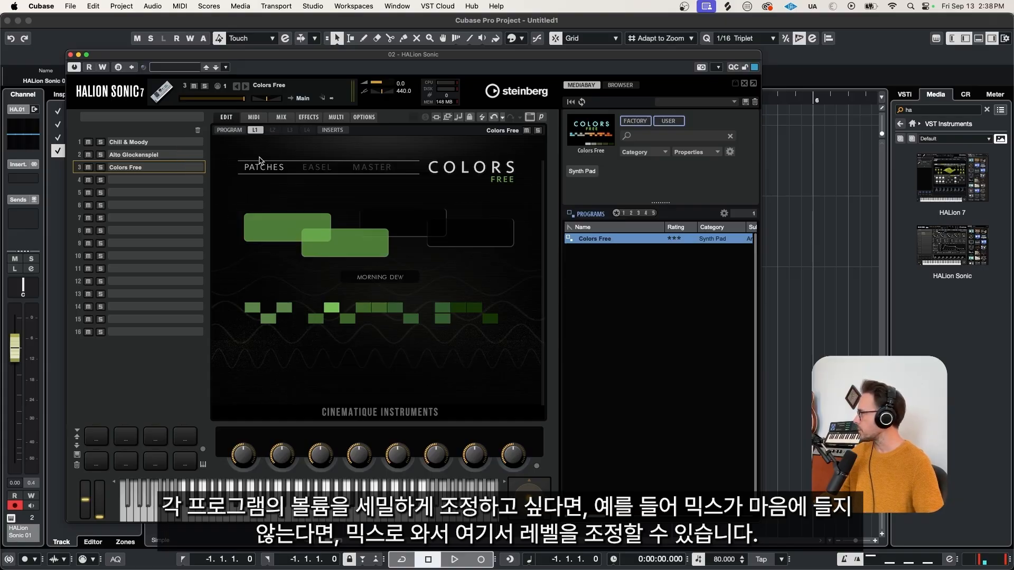
Step: Lower Alto Glockenspiel's level in the mix to about -4.2 dB and return to the program editor
{"action": "left_click", "coordinate": [281, 118]}
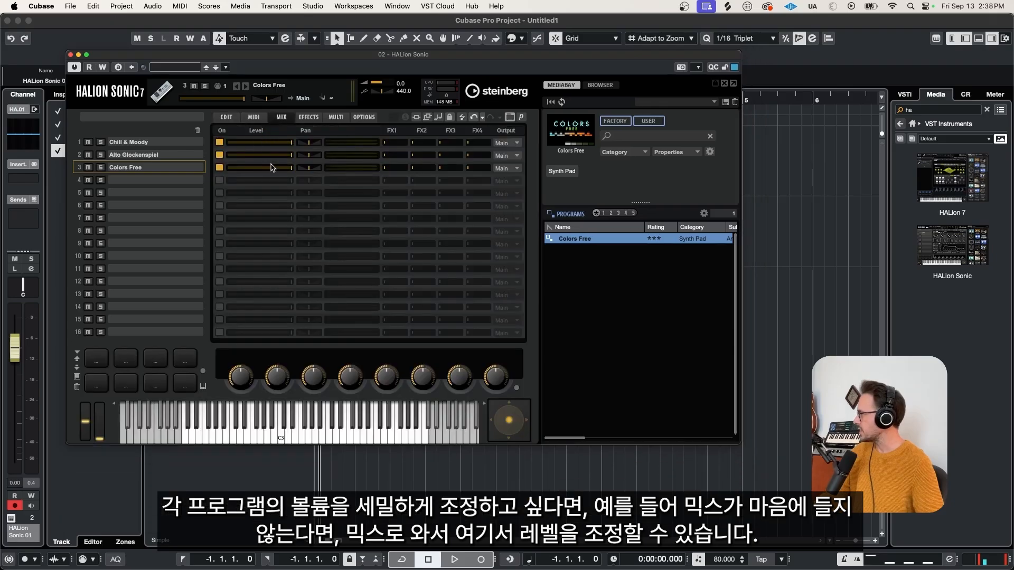
{"action": "left_click_drag", "start_coordinate": [295, 161], "coordinate": [281, 165]}
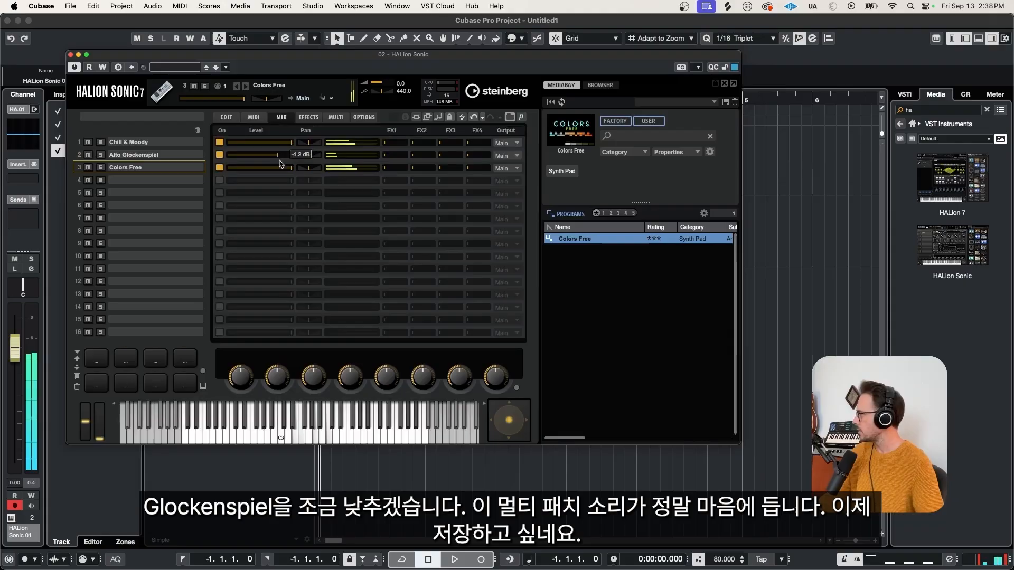
{"action": "left_click", "coordinate": [227, 117]}
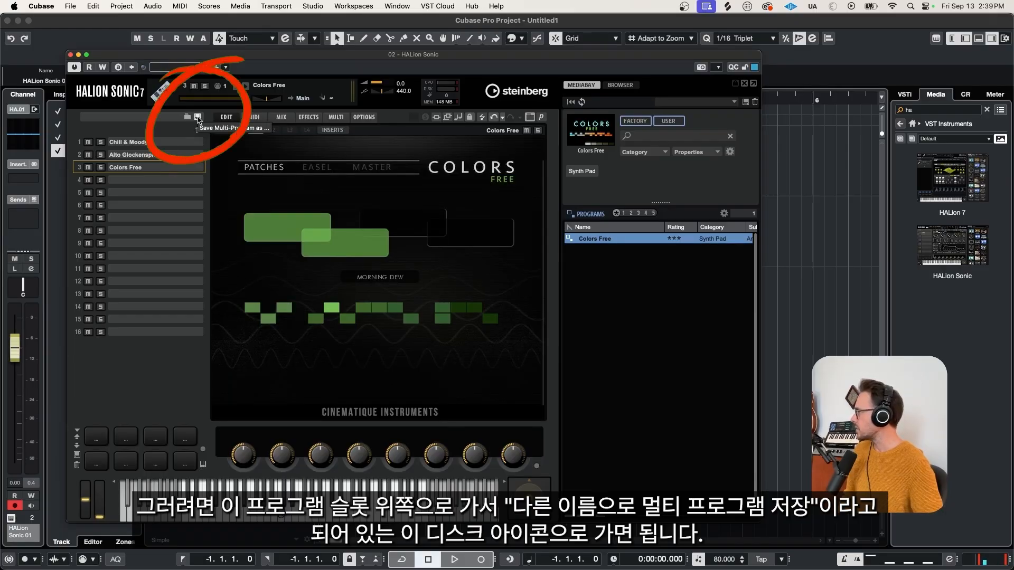
Step: Save the three-program combination as a multi-program preset named "Smooth Colours"
{"action": "left_click", "coordinate": [198, 118]}
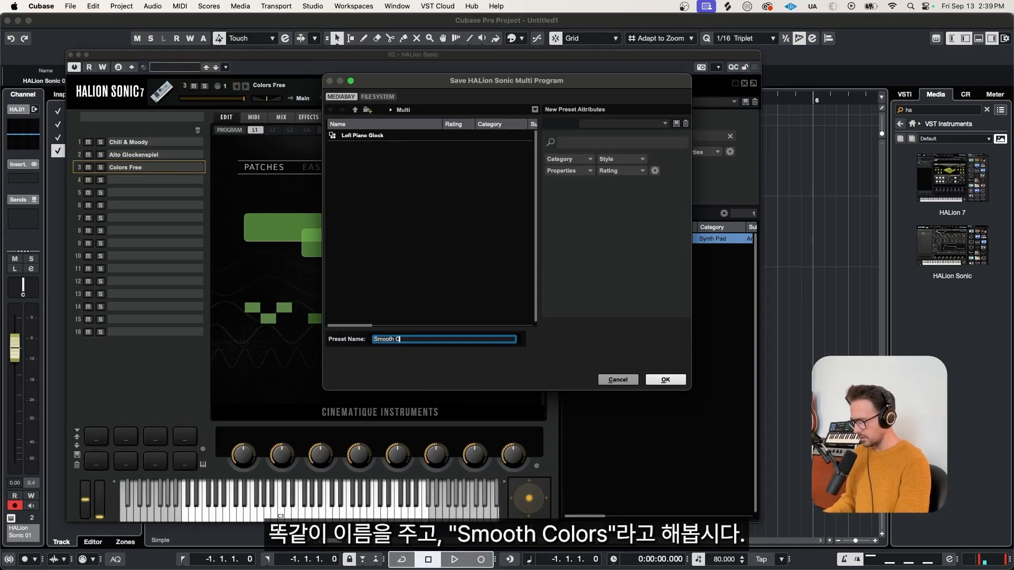
{"action": "type", "text": "Smooth Colours"}
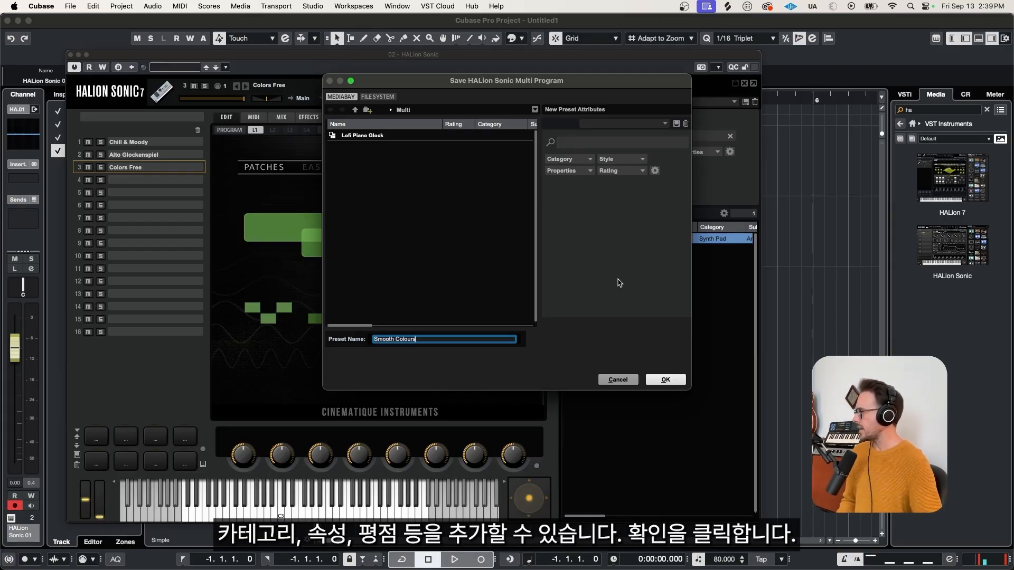
{"action": "left_click", "coordinate": [665, 379]}
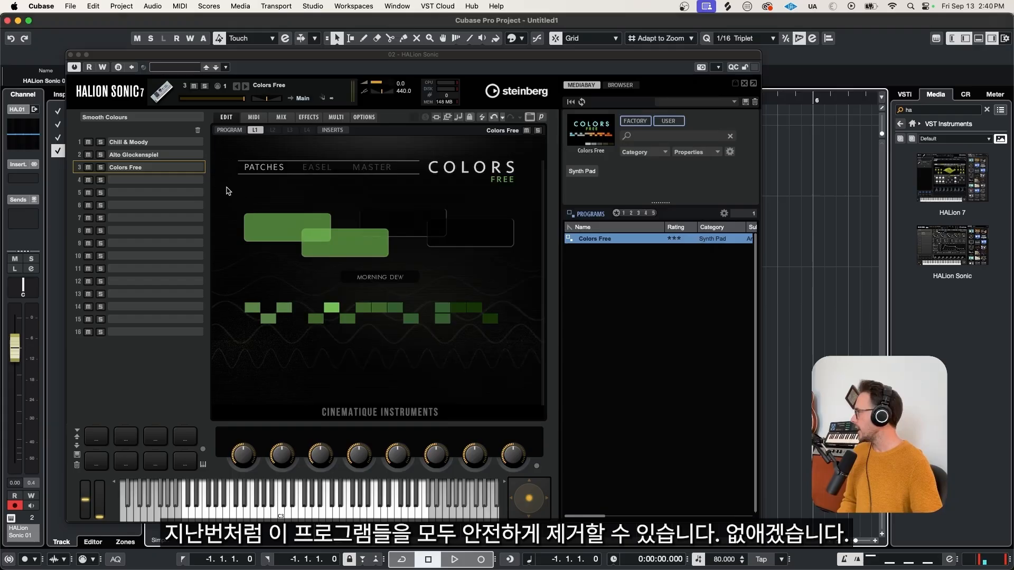
Step: Remove all programs from the multi-program slots
{"action": "left_click", "coordinate": [198, 132]}
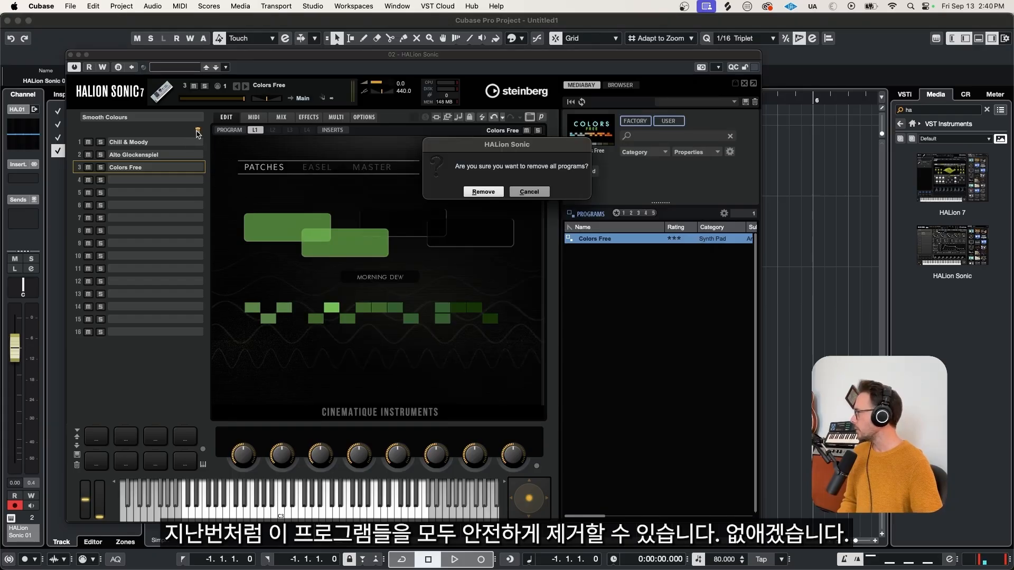
{"action": "left_click", "coordinate": [482, 191]}
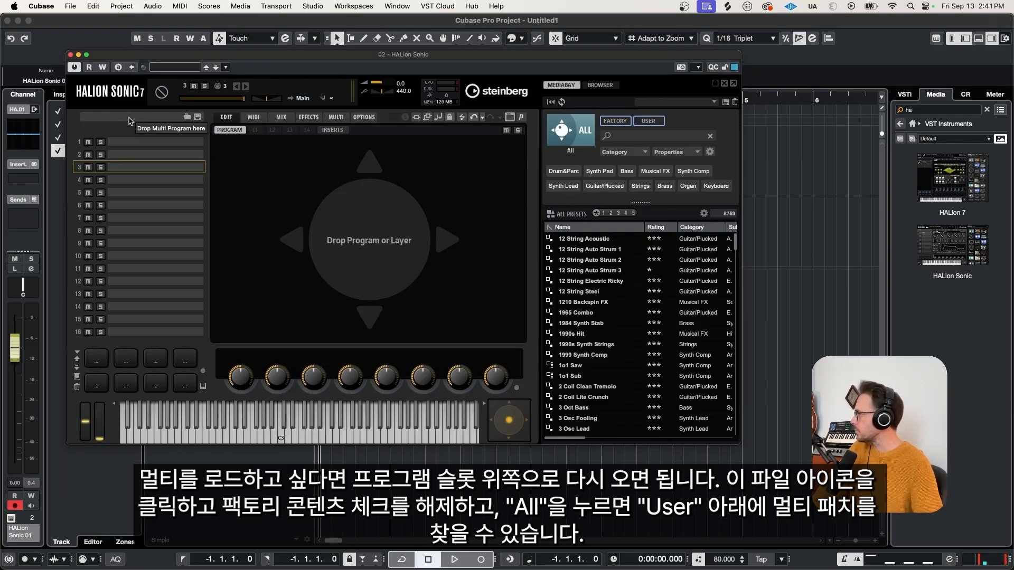
Step: Browse the multi-program presets with factory content filtered out to locate the saved user multi
{"action": "left_click", "coordinate": [187, 118]}
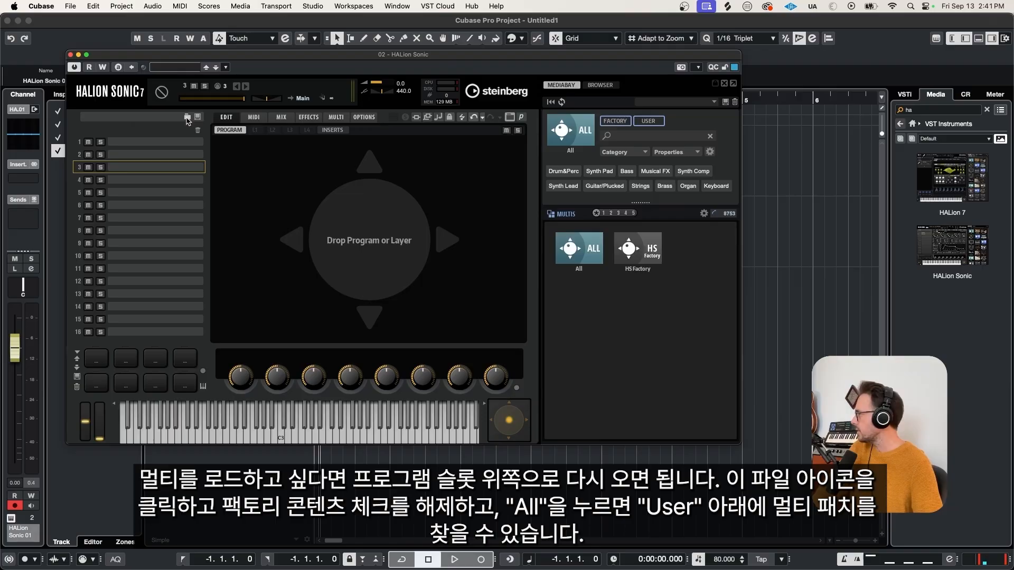
{"action": "left_click", "coordinate": [613, 122]}
{"action": "left_click", "coordinate": [620, 136]}
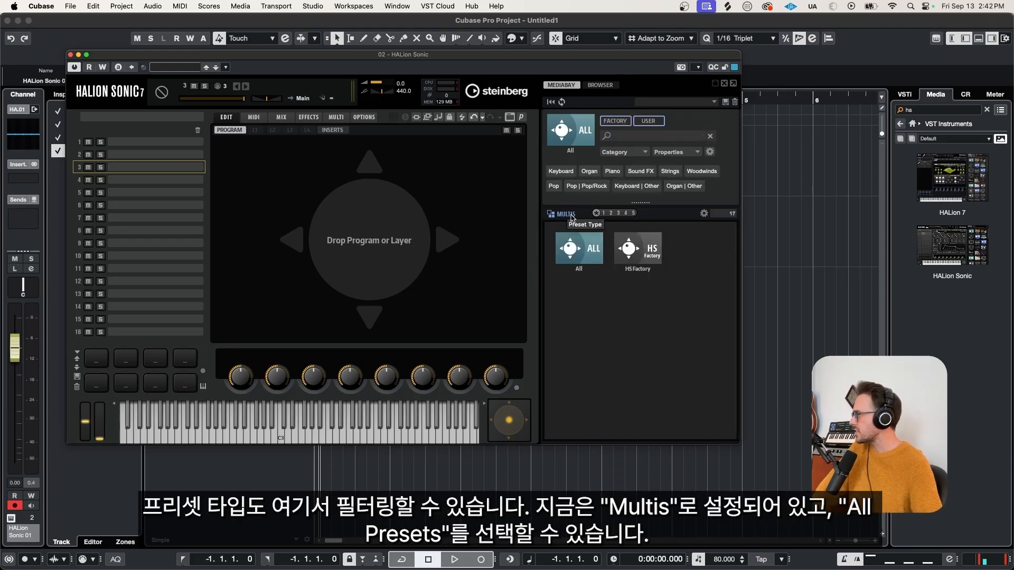
Step: Switch the preset type filter to All Presets and to Programs, and reopen the list of preset types
{"action": "left_click", "coordinate": [566, 214]}
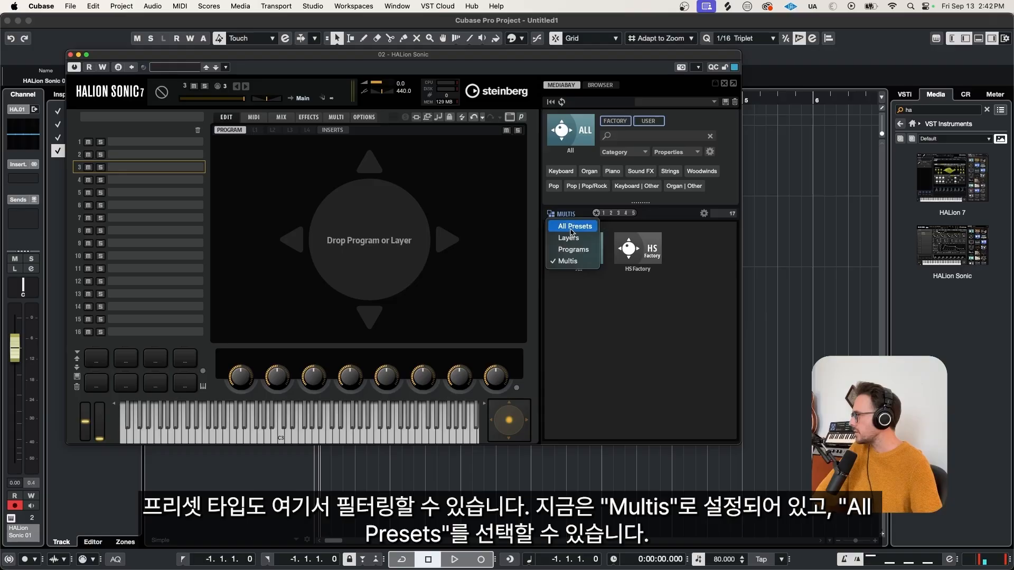
{"action": "left_click", "coordinate": [571, 227]}
{"action": "left_click", "coordinate": [568, 215]}
{"action": "left_click", "coordinate": [572, 249]}
{"action": "left_click", "coordinate": [568, 215]}
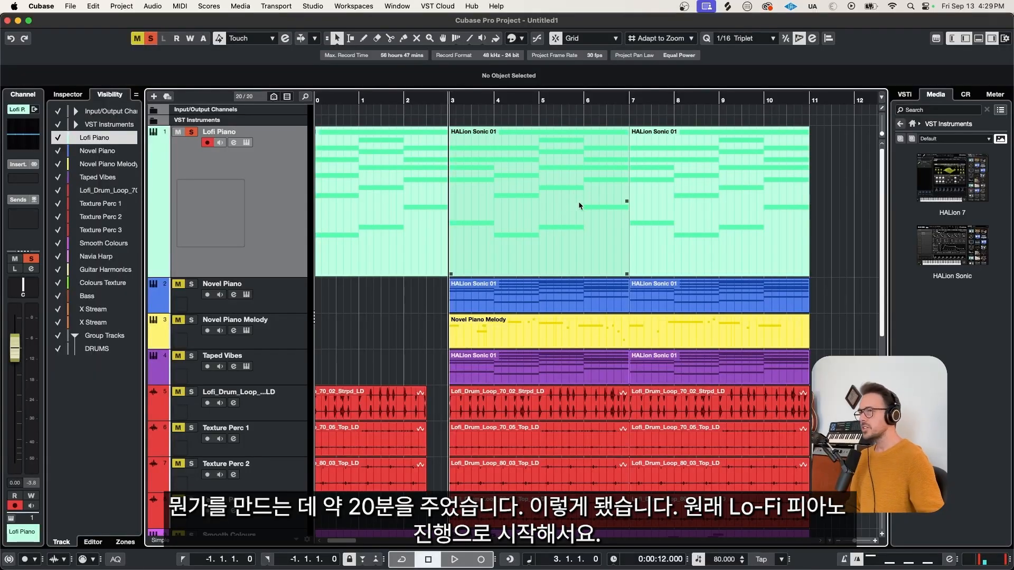
Step: Audition the soloed Lofi Piano track from bar 3, and add the Novel Piano track to the solo
{"action": "key", "text": "space"}
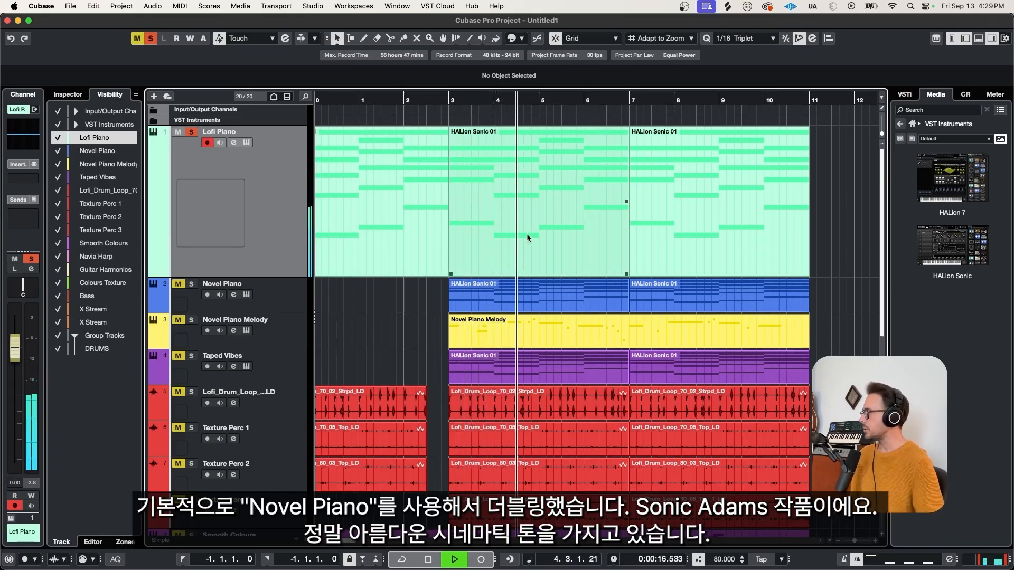
{"action": "key", "text": "space"}
{"action": "left_click", "coordinate": [192, 285]}
{"action": "left_click", "coordinate": [293, 304]}
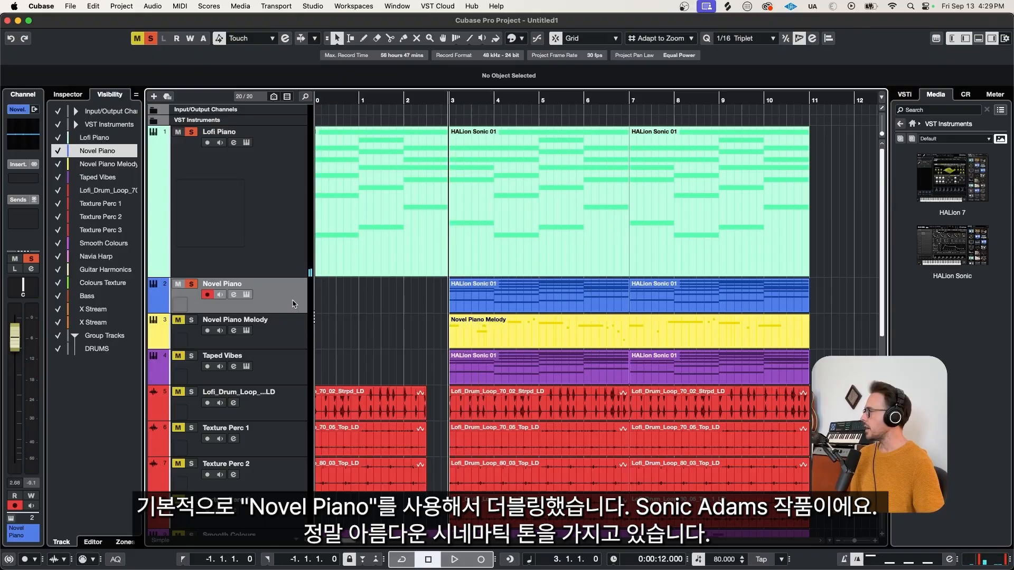
Step: Inspect the Novel Piano track's instrument and listen to the soloed Lofi Piano and Novel Piano together
{"action": "left_click", "coordinate": [251, 294]}
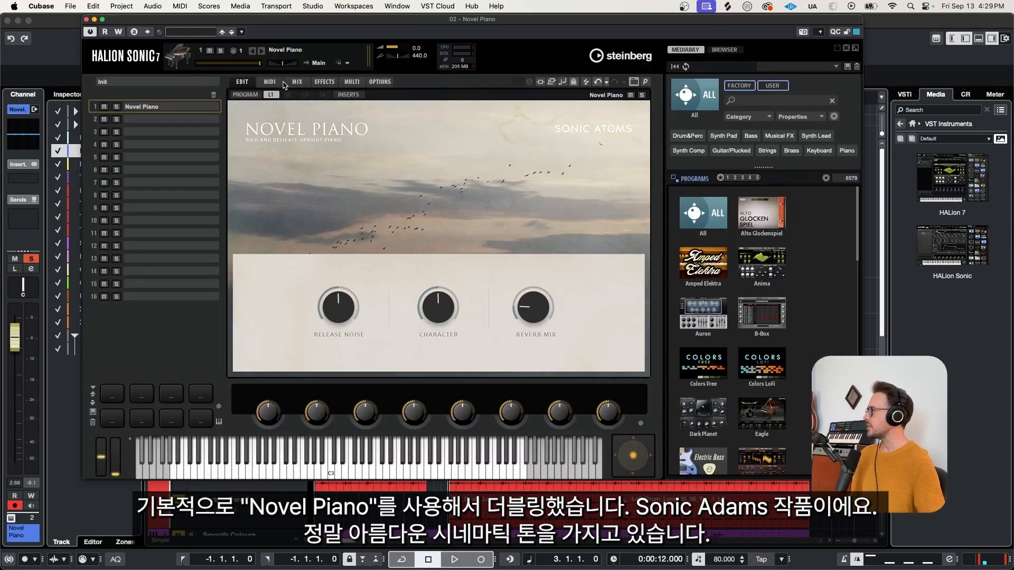
{"action": "left_click", "coordinate": [87, 19]}
{"action": "key", "text": "space"}
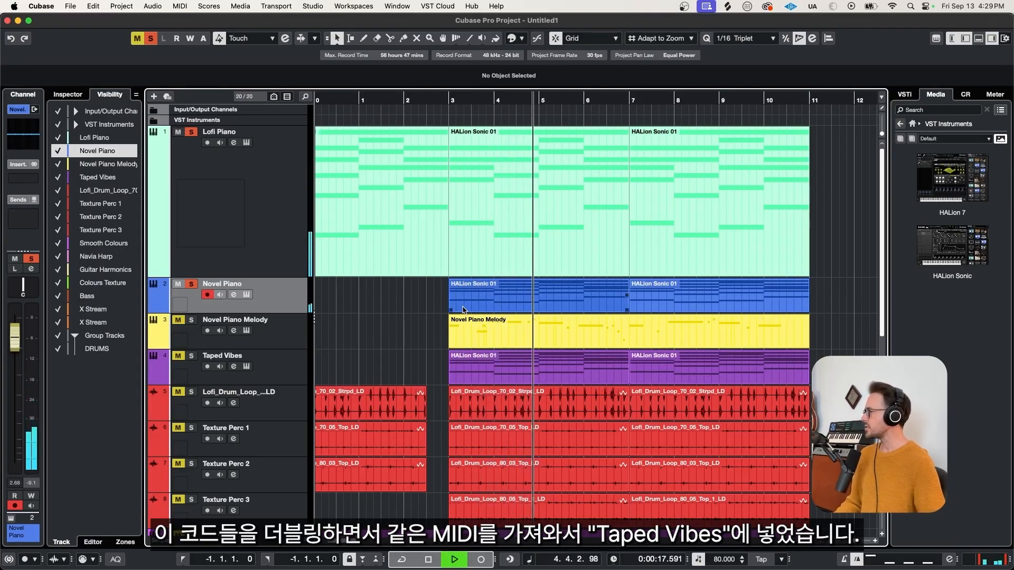
{"action": "key", "text": "space"}
Step: Inspect the Taped Vibes track's instrument and audition the track in solo while increasing its track height
{"action": "scroll", "coordinate": [463, 310], "scroll_direction": "down", "scroll_amount": 2}
{"action": "left_click", "coordinate": [298, 308]}
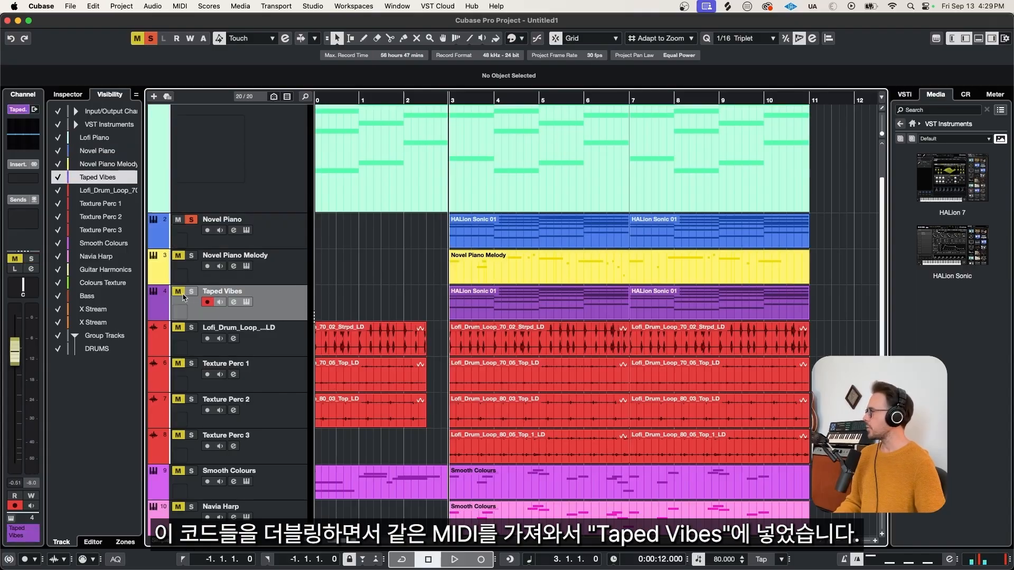
{"action": "left_click", "coordinate": [246, 302]}
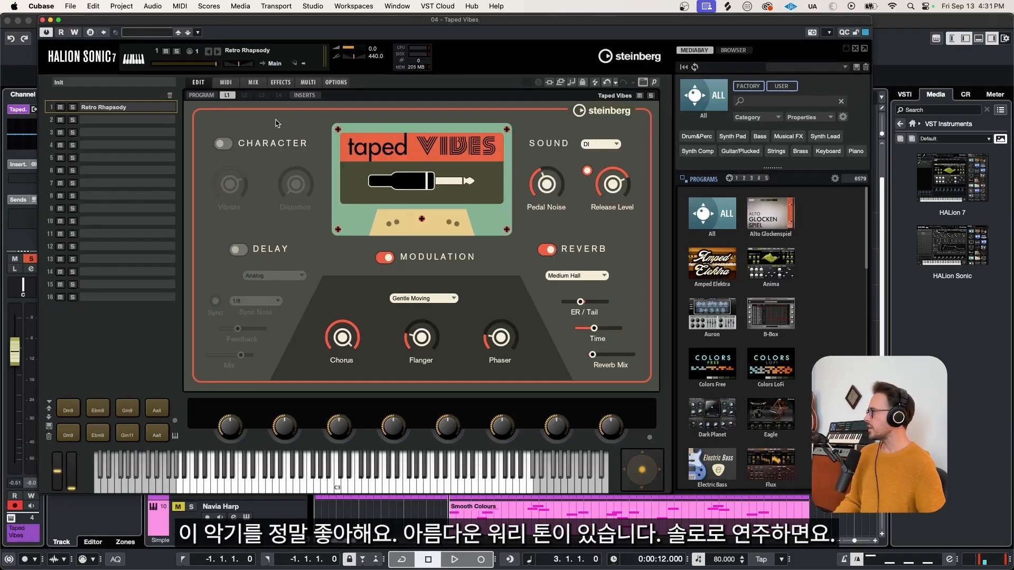
{"action": "key", "text": "super+w"}
{"action": "key", "text": "space"}
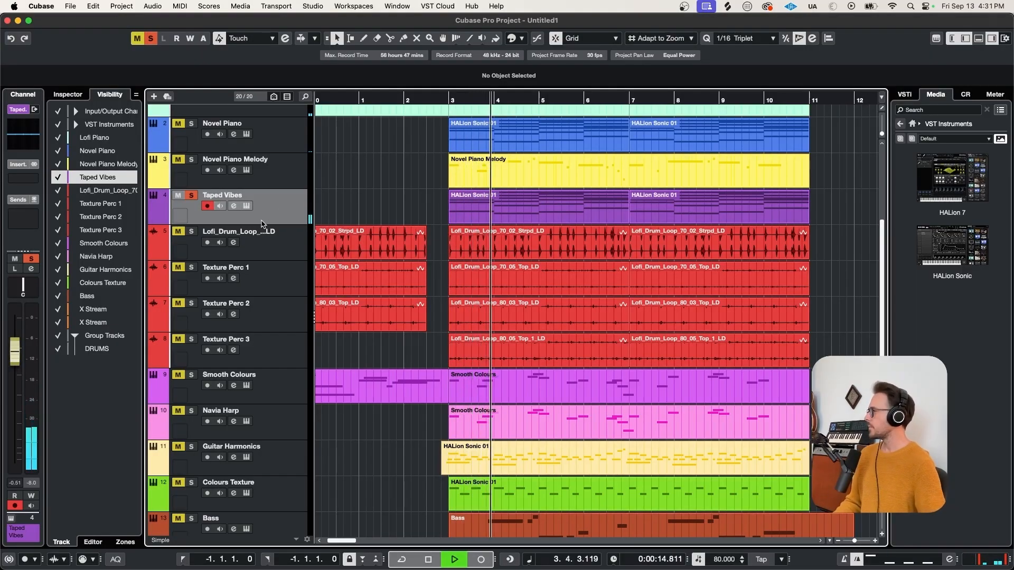
{"action": "left_click_drag", "start_coordinate": [262, 224], "coordinate": [262, 283]}
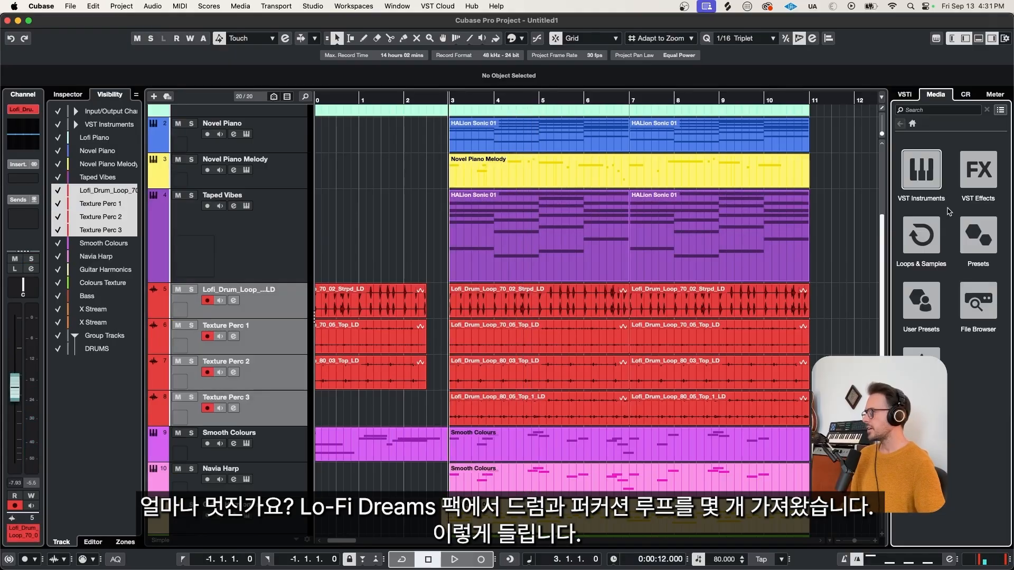
Step: Locate the LoFi Dreams pack in Loops & Samples, and audition the Lofi Drum Loop and Texture Perc 1 to 3 tracks in solo
{"action": "left_click", "coordinate": [936, 234]}
{"action": "scroll", "coordinate": [936, 236], "scroll_direction": "down", "scroll_amount": 5}
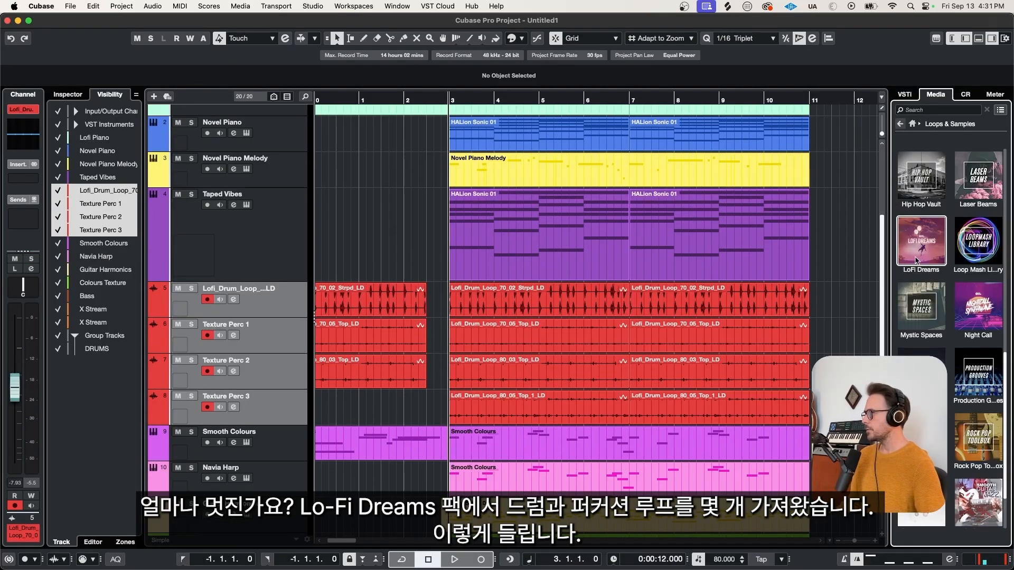
{"action": "left_click", "coordinate": [846, 283]}
{"action": "key", "text": "s"}
{"action": "key", "text": "space"}
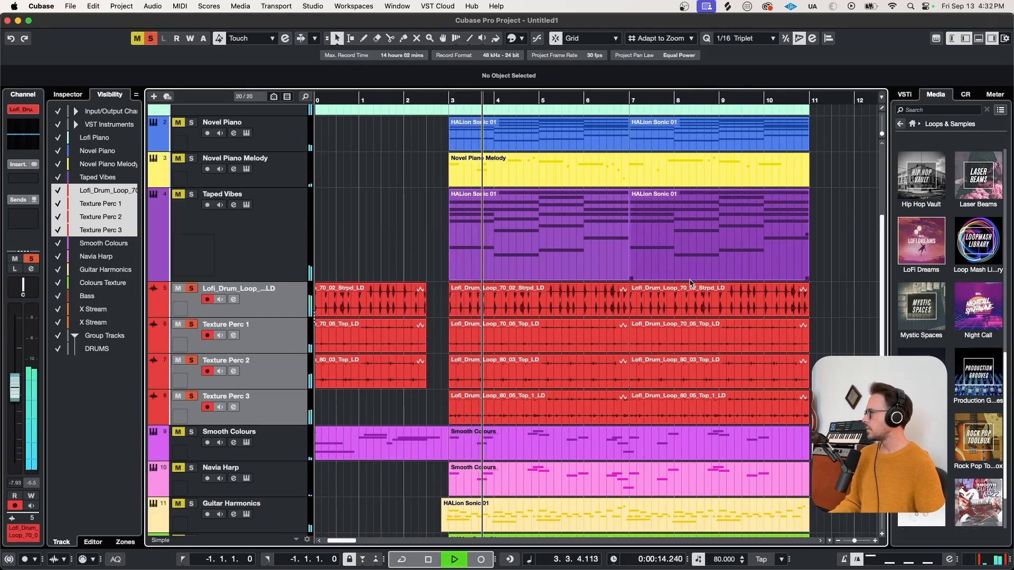
{"action": "key", "text": "space"}
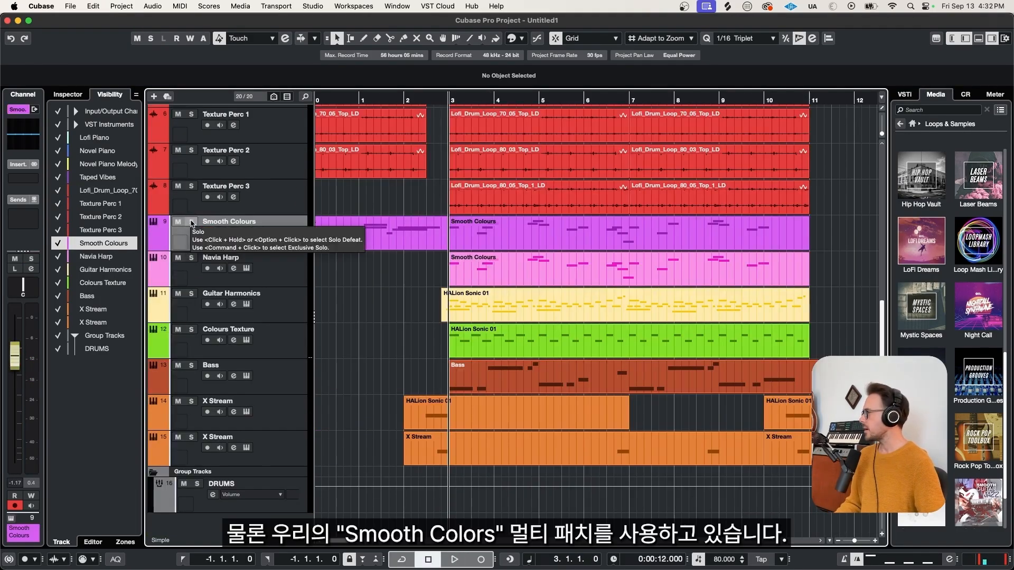
Step: Audition the Smooth Colours track in solo and open the instrument of the Navia Harp track
{"action": "left_click", "coordinate": [193, 223]}
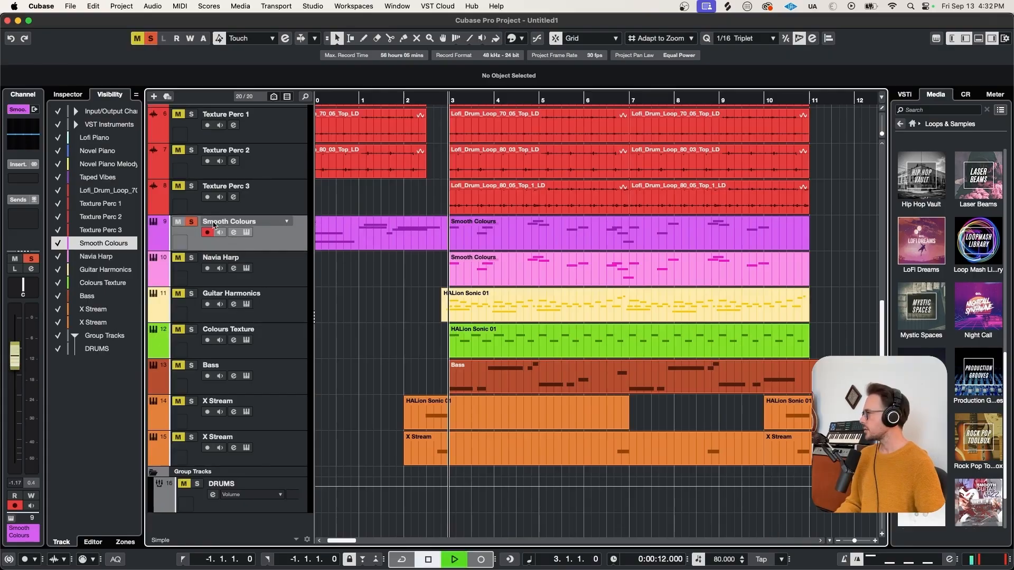
{"action": "key", "text": "space"}
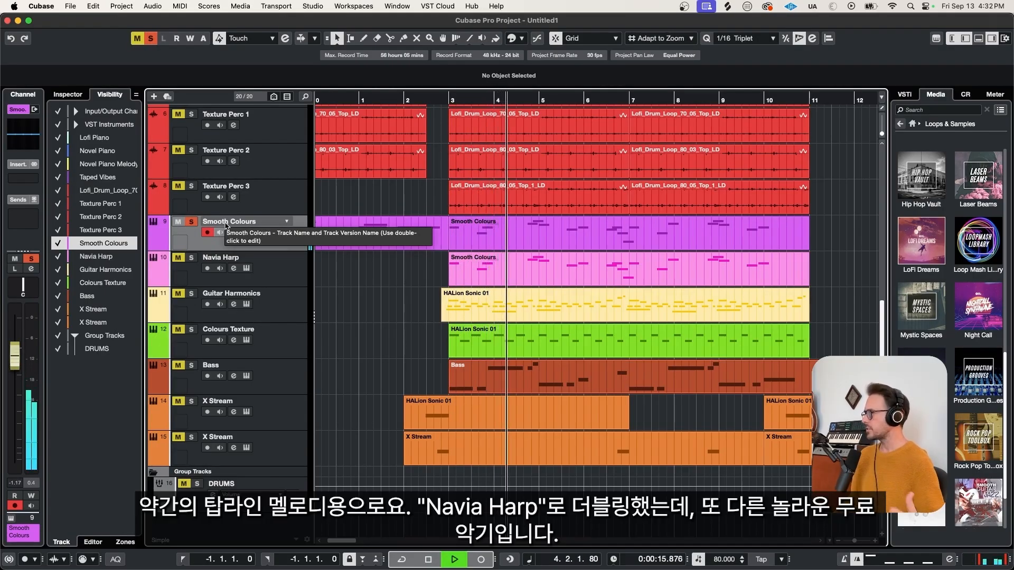
{"action": "key", "text": "space"}
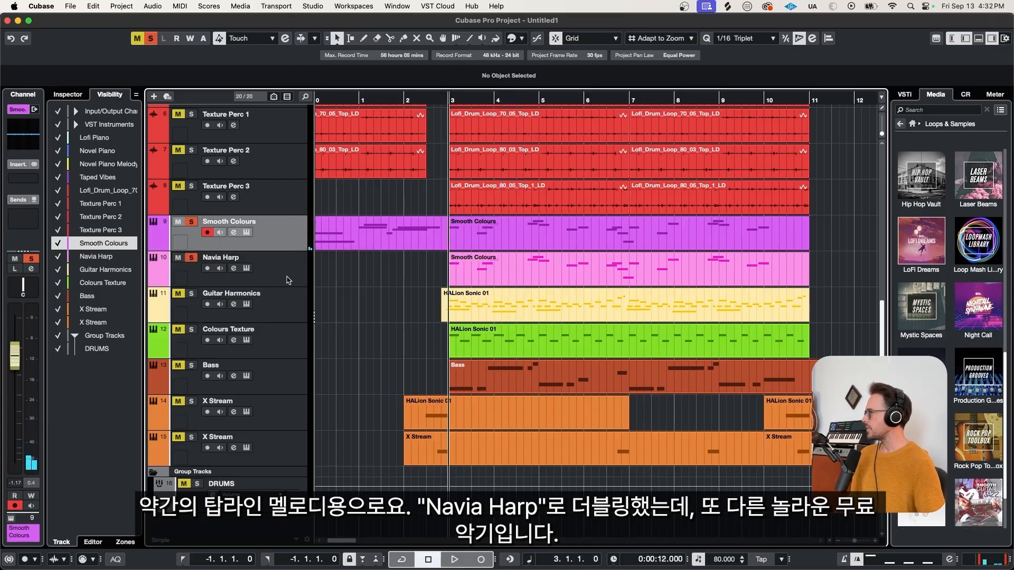
{"action": "left_click", "coordinate": [290, 279]}
{"action": "left_click", "coordinate": [246, 269]}
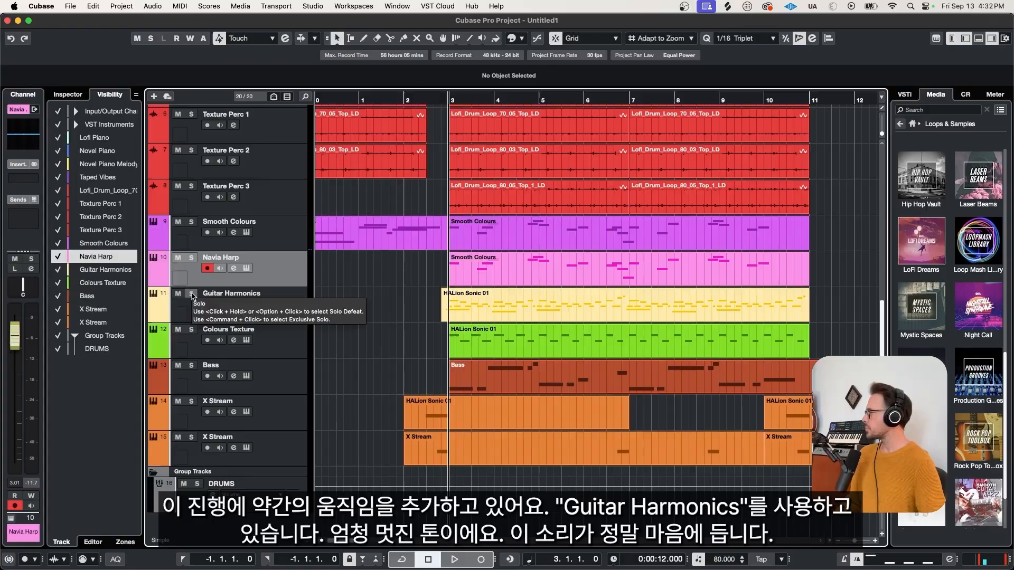
Step: Solo the Guitar Harmonics track, view its Guitar Harmonics Essential instrument and play the part
{"action": "left_click", "coordinate": [193, 295]}
{"action": "left_click", "coordinate": [270, 311]}
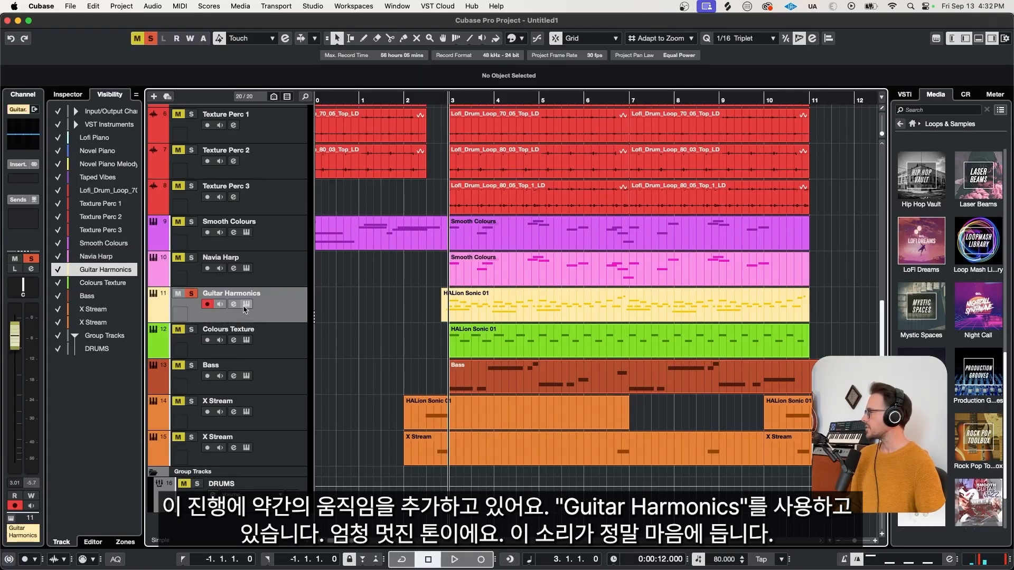
{"action": "left_click", "coordinate": [246, 304]}
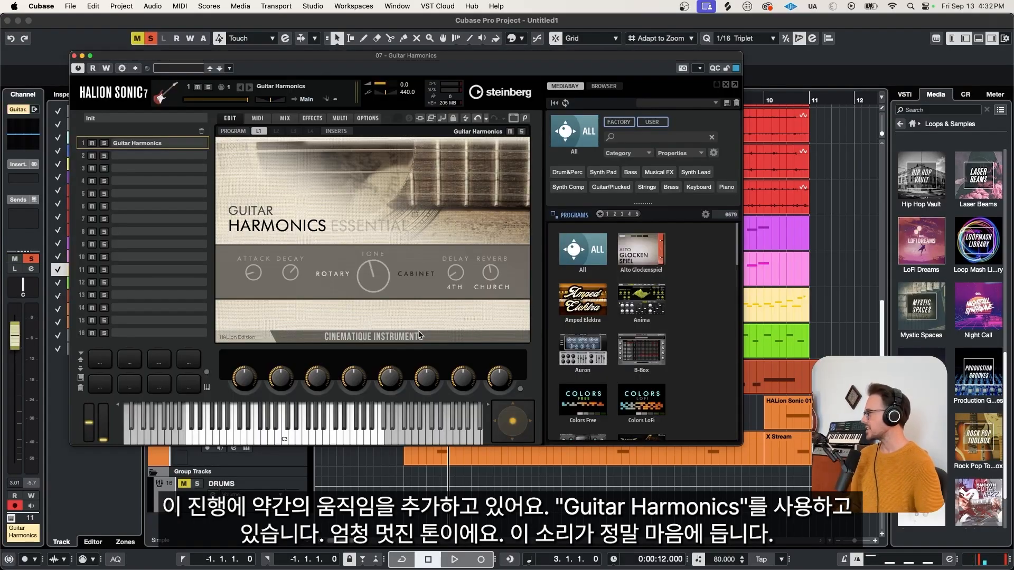
{"action": "key", "text": "space"}
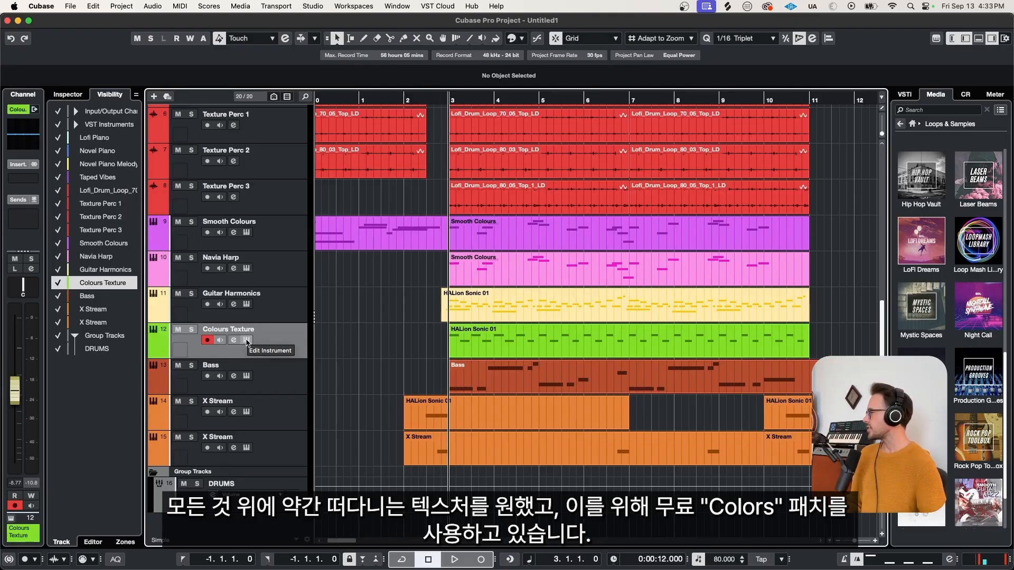
Step: Inspect the Colours Texture track's Colors Free instrument, and audition that track in solo followed by the Bass track
{"action": "left_click", "coordinate": [247, 341]}
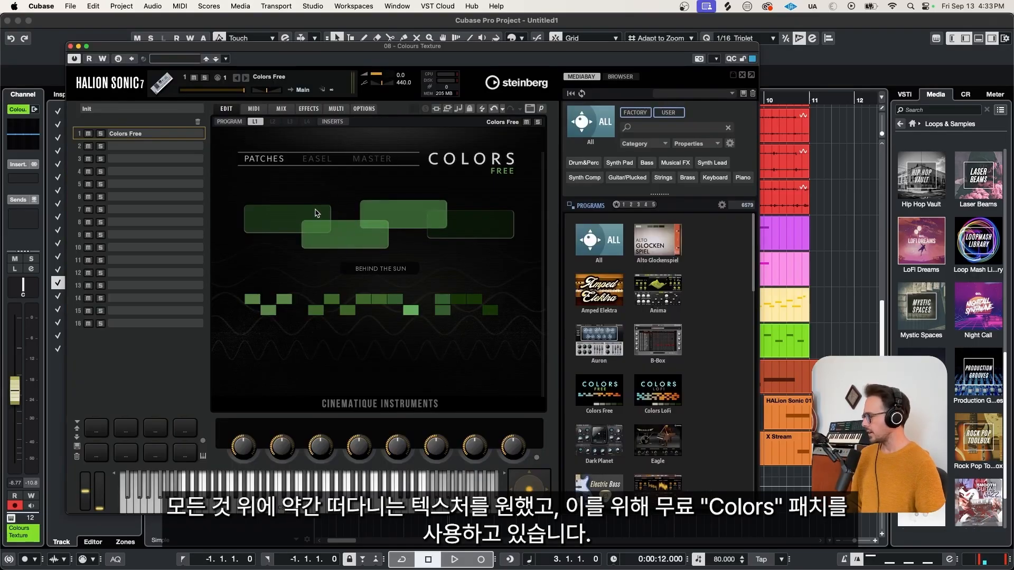
{"action": "key", "text": "s"}
{"action": "key", "text": "space"}
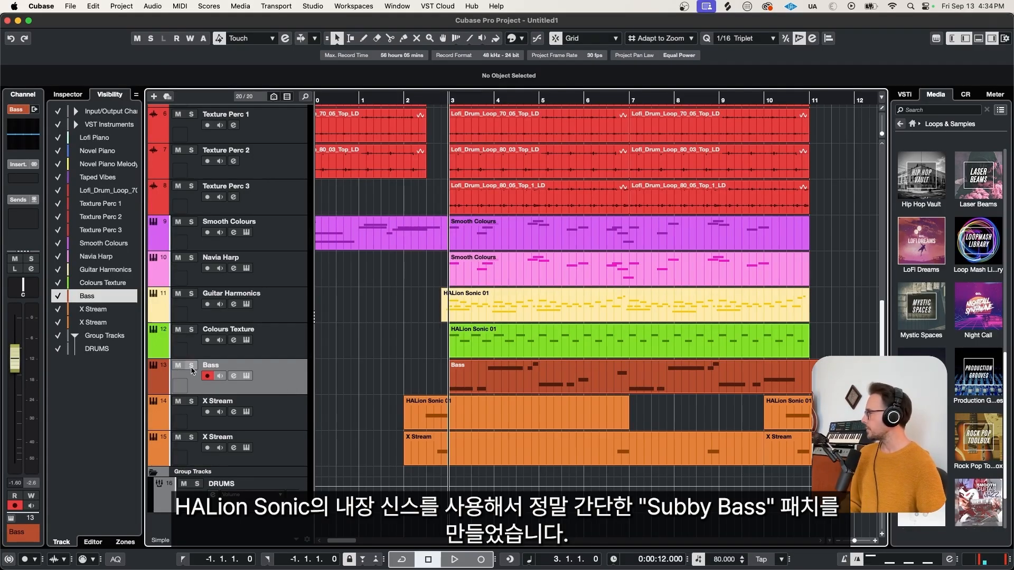
{"action": "key", "text": "space"}
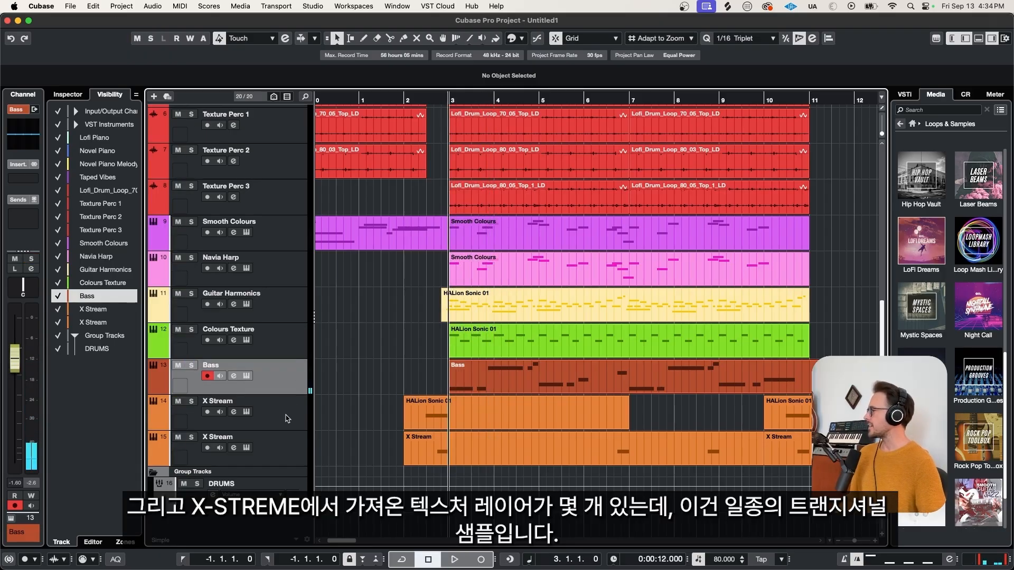
Step: Inspect the X-Stream instrument of the first X Stream track, and audition both X Stream tracks together
{"action": "left_click", "coordinate": [287, 419]}
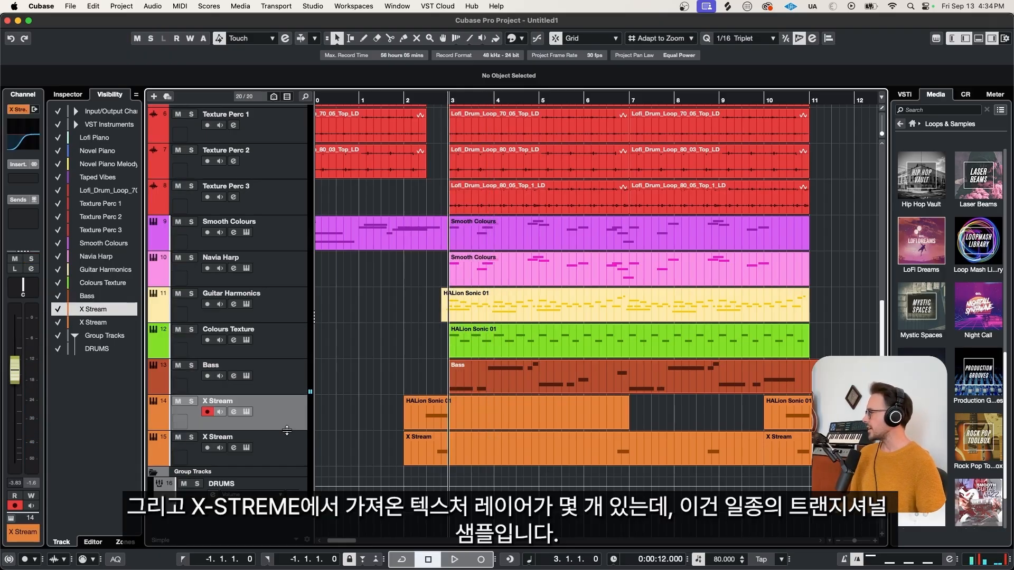
{"action": "left_click", "coordinate": [286, 447], "text": "shift"}
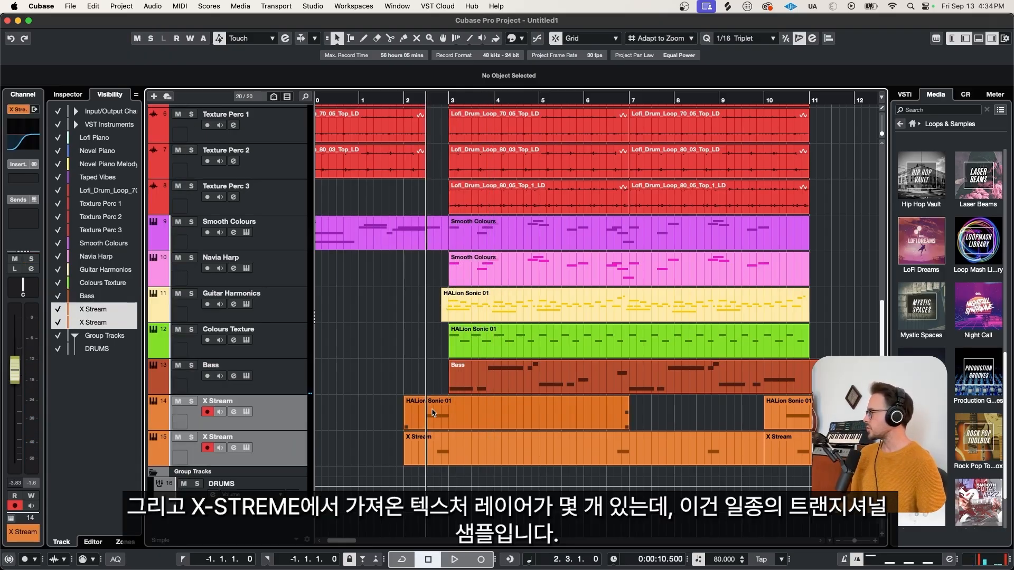
{"action": "left_click", "coordinate": [246, 412]}
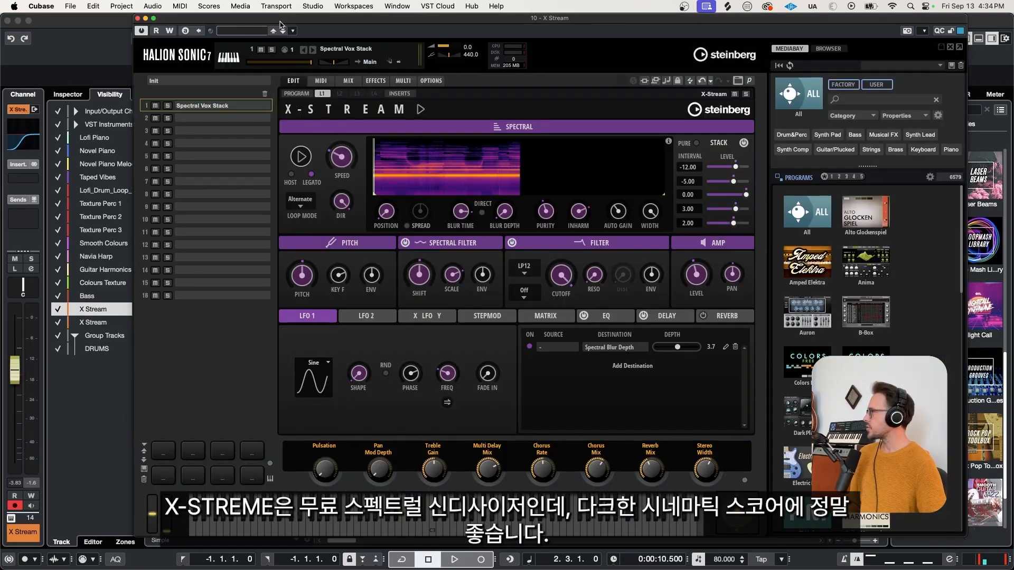
{"action": "left_click_drag", "start_coordinate": [254, 23], "coordinate": [167, 22]}
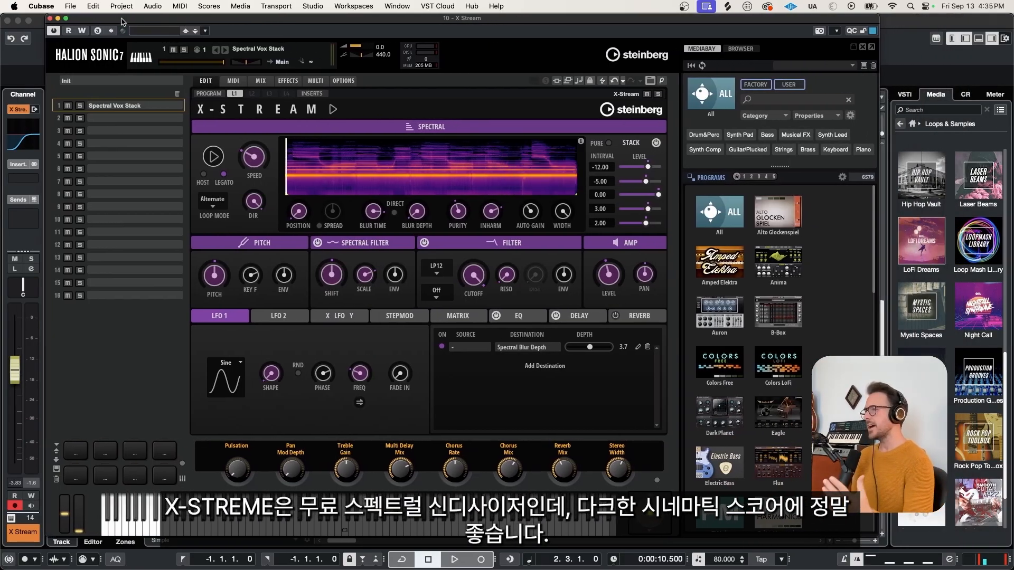
{"action": "left_click", "coordinate": [50, 19]}
{"action": "left_click", "coordinate": [289, 446], "text": "shift"}
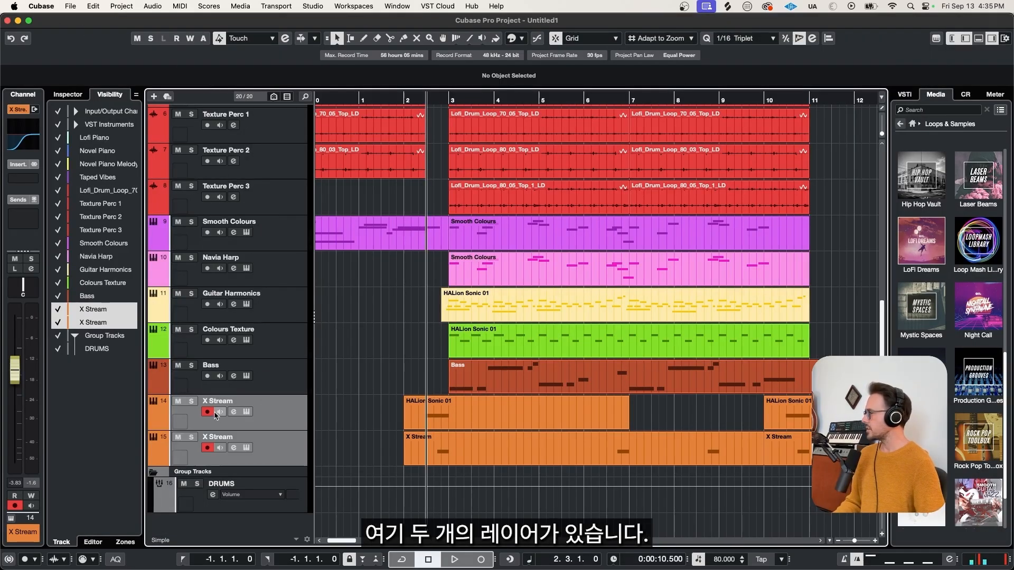
{"action": "key", "text": "space"}
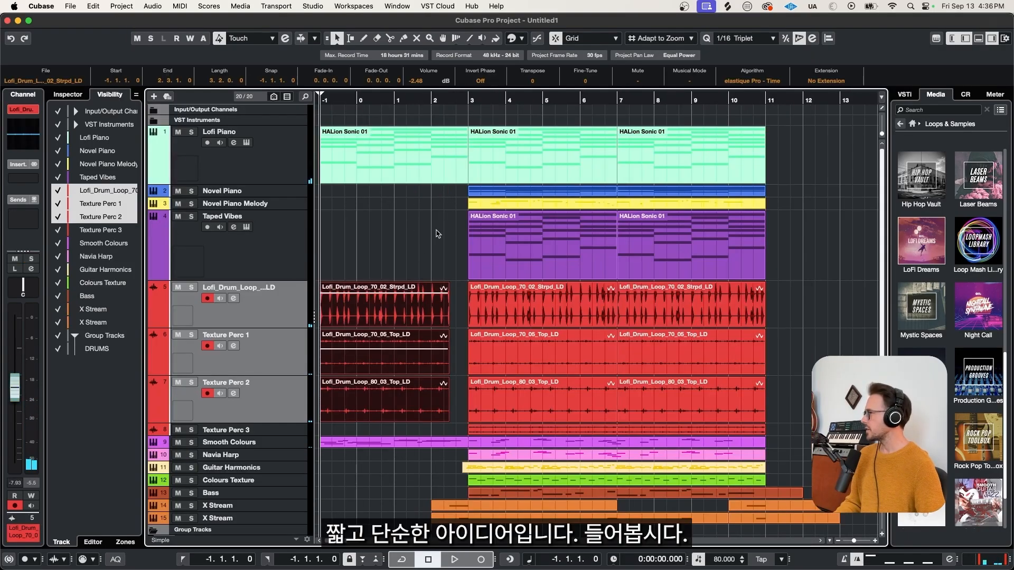
Step: Play the full arrangement from its start and increase the height of the Smooth Colours track
{"action": "scroll", "coordinate": [438, 233], "scroll_direction": "down", "scroll_amount": 1}
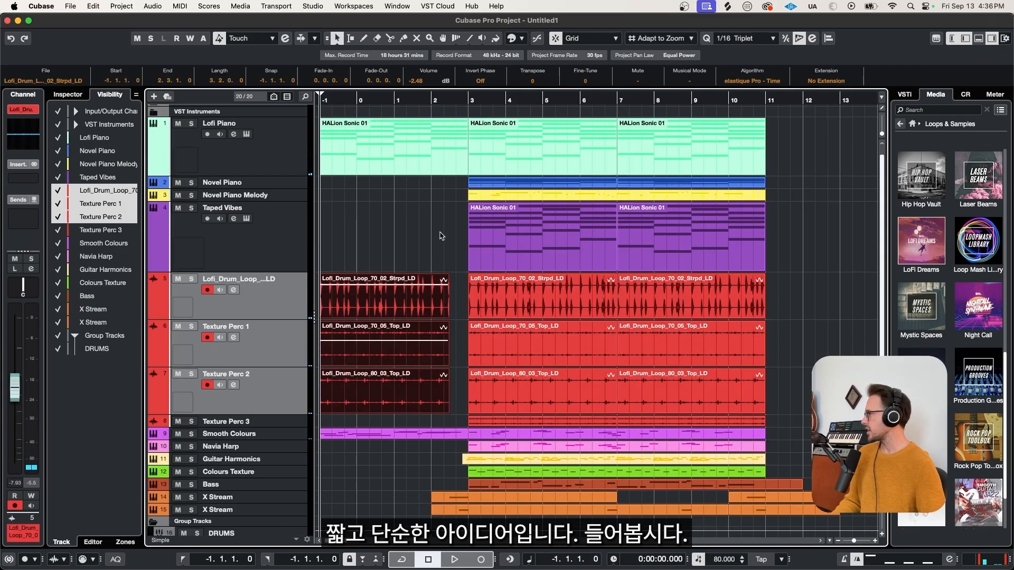
{"action": "key", "text": "space"}
{"action": "scroll", "coordinate": [448, 251], "scroll_direction": "up", "scroll_amount": 1}
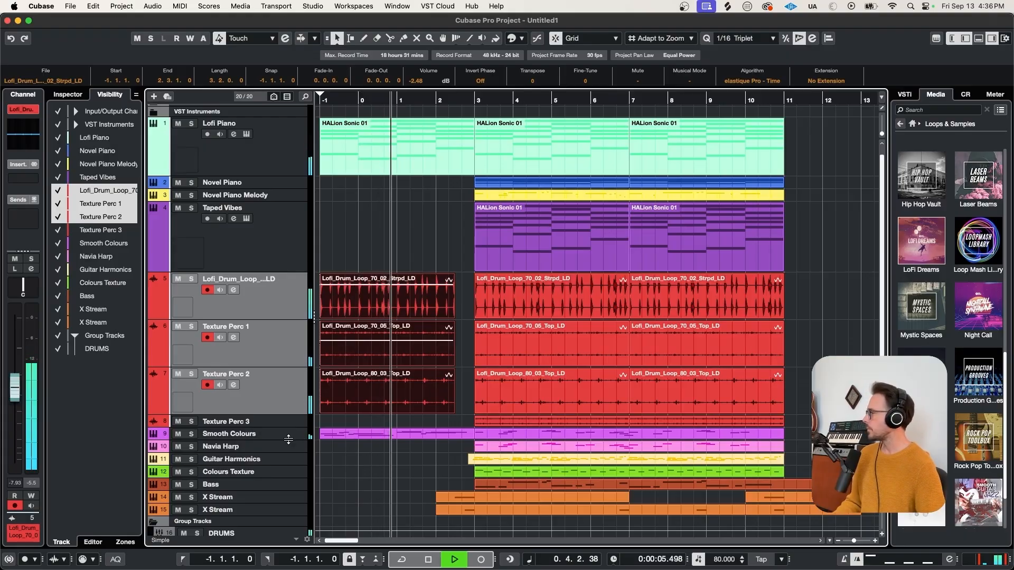
{"action": "left_click_drag", "start_coordinate": [288, 440], "coordinate": [292, 471]}
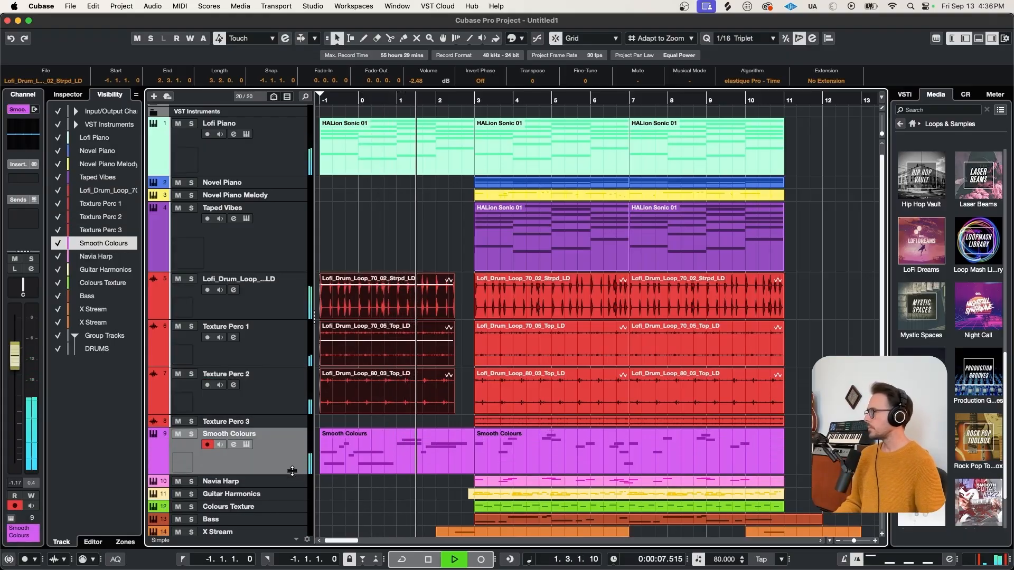
{"action": "scroll", "coordinate": [406, 460], "scroll_direction": "up", "scroll_amount": 1}
{"action": "scroll", "coordinate": [404, 459], "scroll_direction": "left", "scroll_amount": 1}
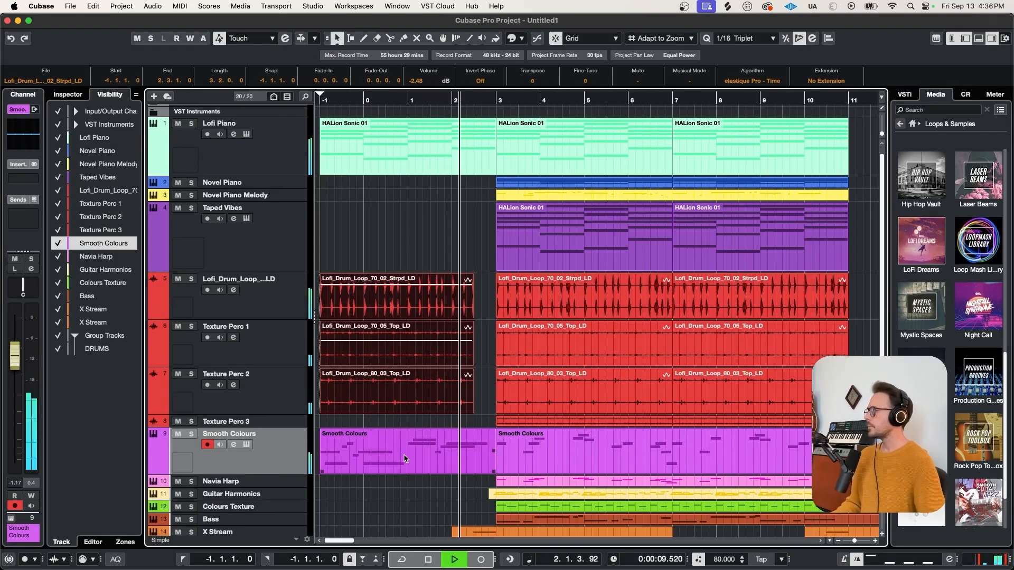
{"action": "scroll", "coordinate": [405, 459], "scroll_direction": "down", "scroll_amount": 2}
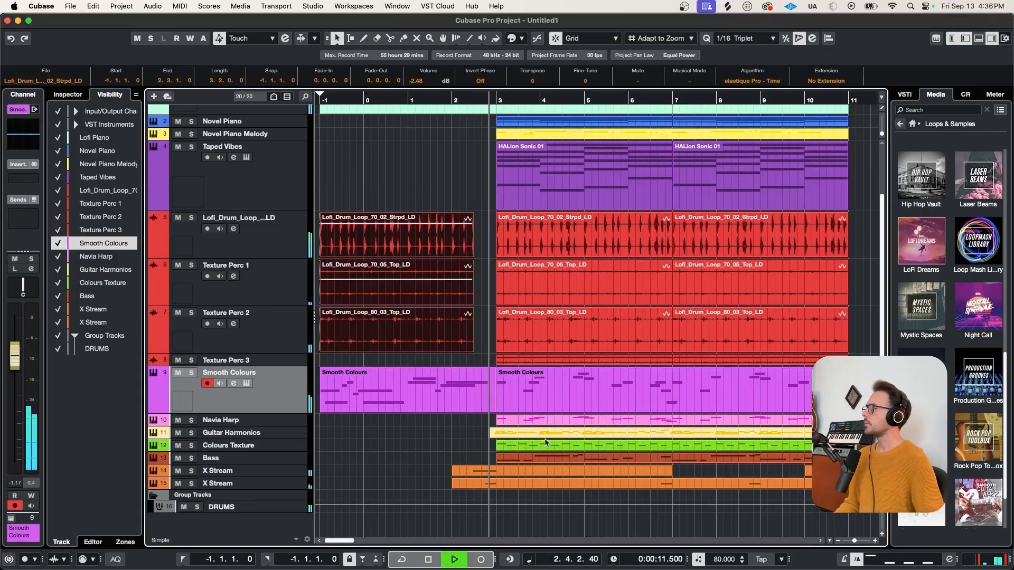
{"action": "scroll", "coordinate": [576, 436], "scroll_direction": "up", "scroll_amount": 2}
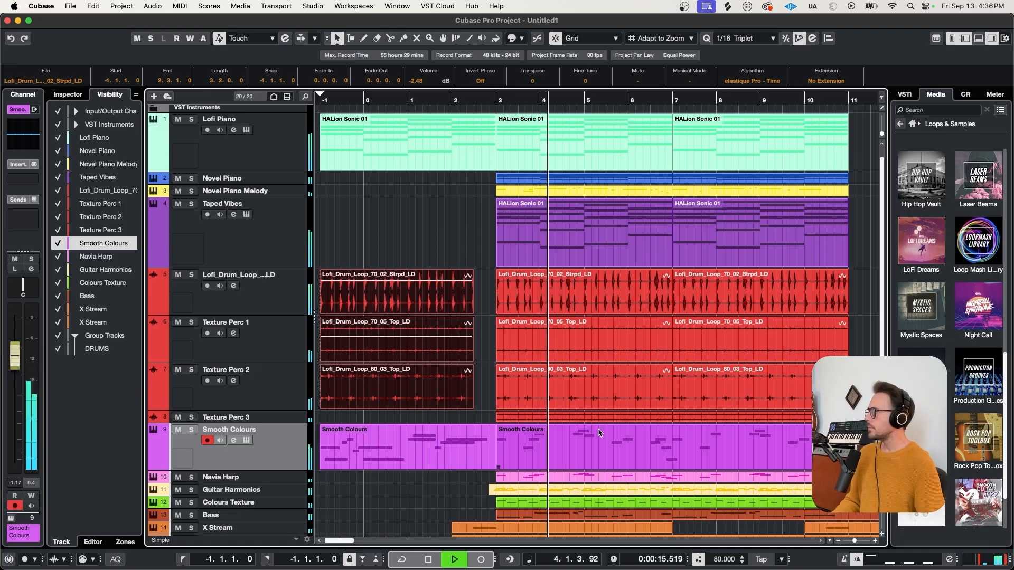
Step: Follow the arrangement's playback through to bar 11, reviewing the parts on all tracks from Lofi Piano down to the DRUMS group
{"action": "scroll", "coordinate": [616, 430], "scroll_direction": "right", "scroll_amount": 2}
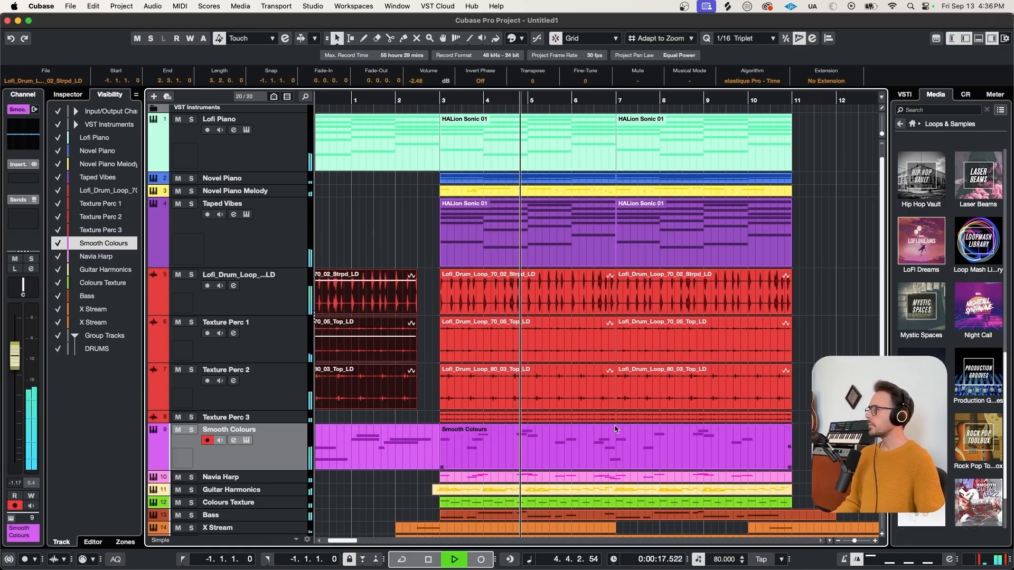
{"action": "scroll", "coordinate": [615, 429], "scroll_direction": "down", "scroll_amount": 1}
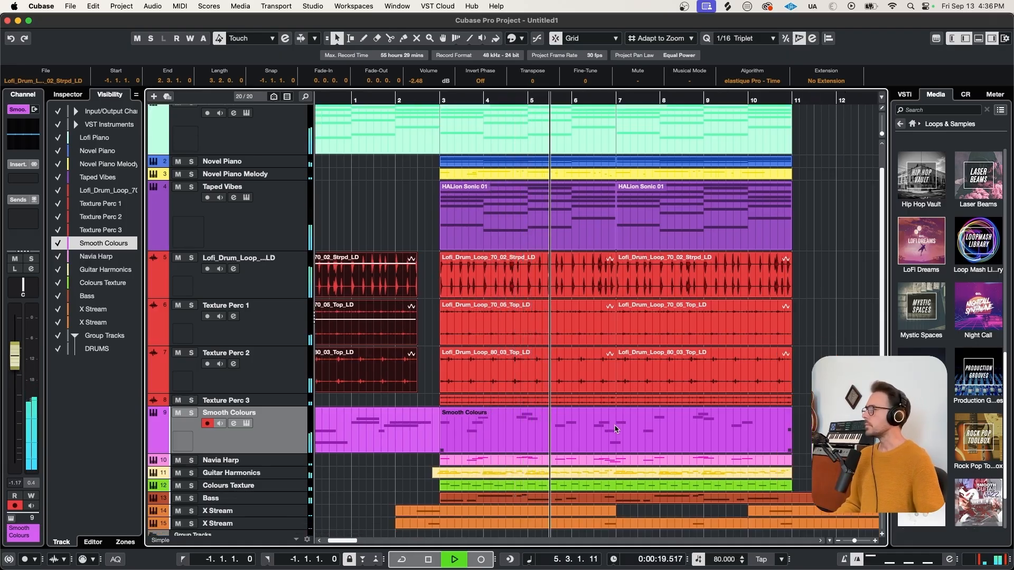
{"action": "scroll", "coordinate": [615, 428], "scroll_direction": "down", "scroll_amount": 1}
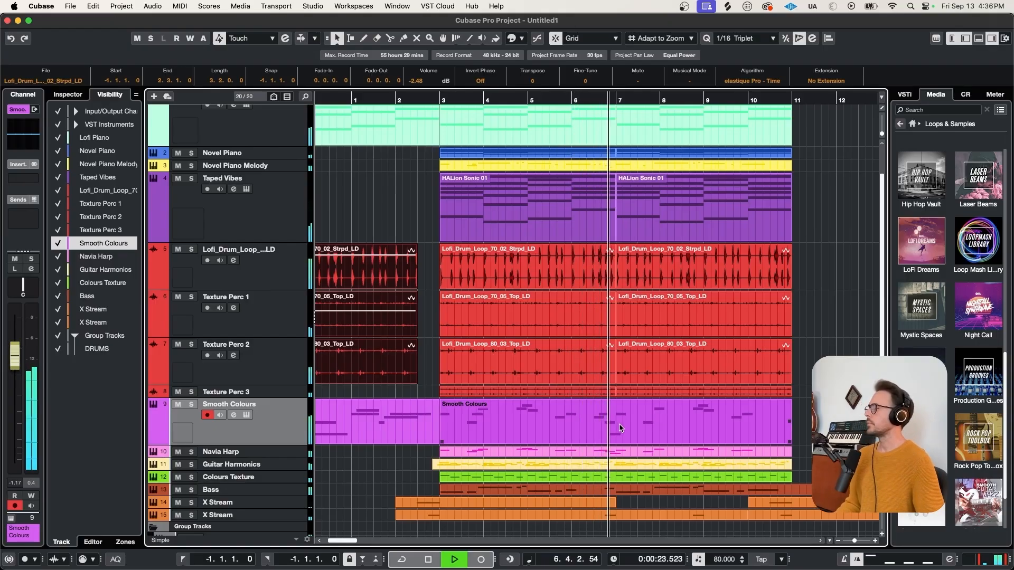
{"action": "scroll", "coordinate": [628, 425], "scroll_direction": "down", "scroll_amount": 2}
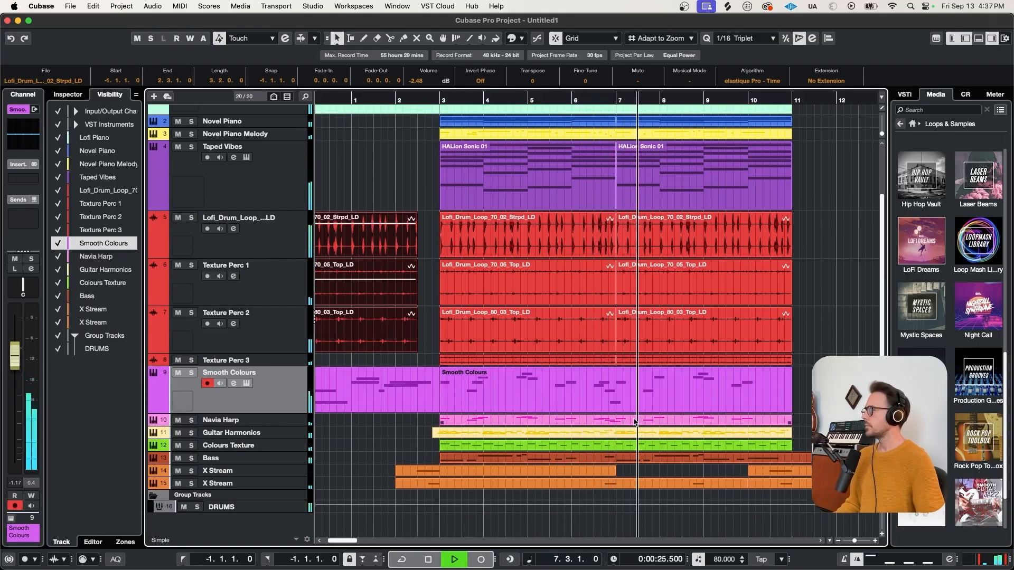
{"action": "scroll", "coordinate": [636, 421], "scroll_direction": "right", "scroll_amount": 4}
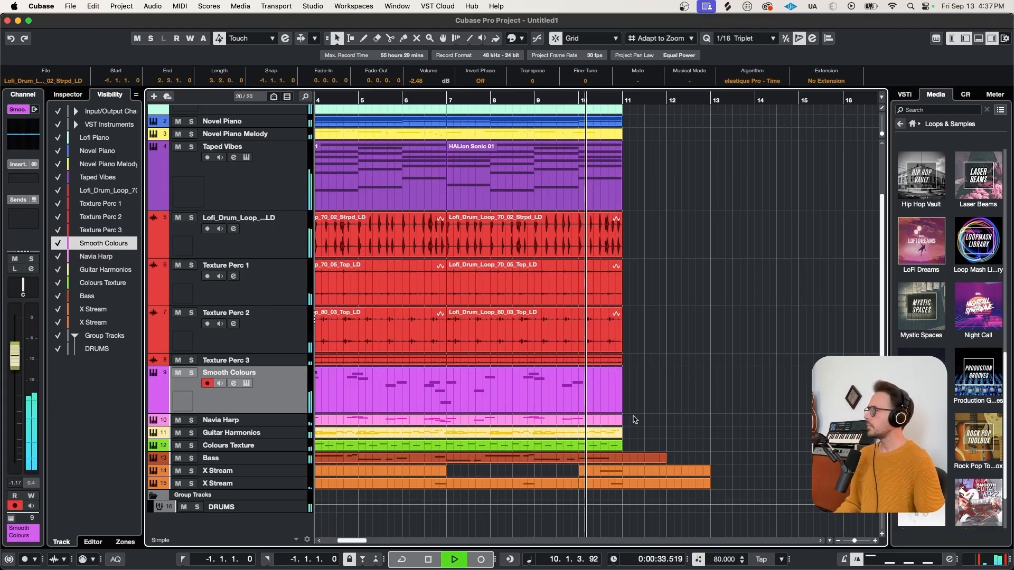
{"action": "scroll", "coordinate": [634, 420], "scroll_direction": "up", "scroll_amount": 5}
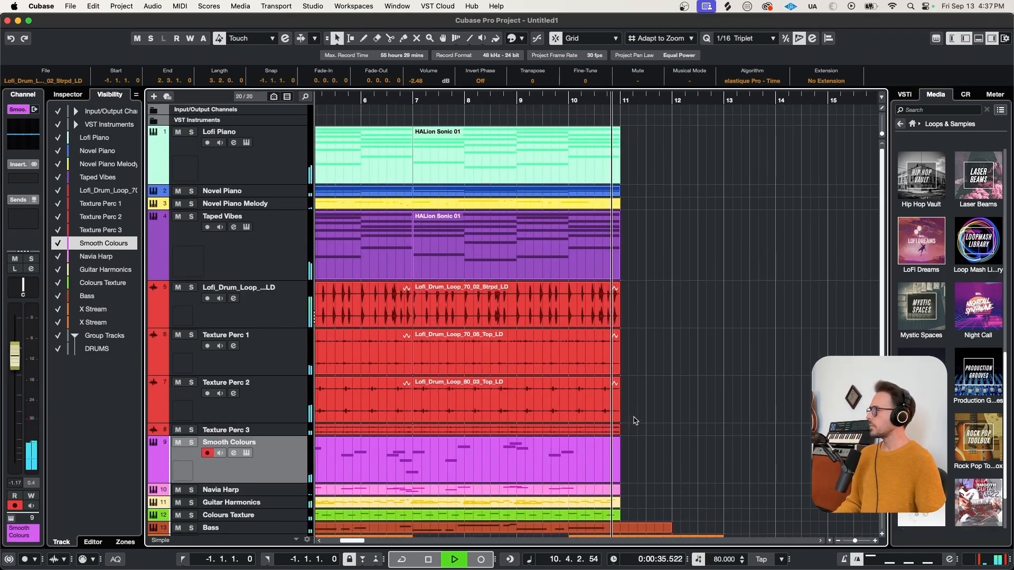